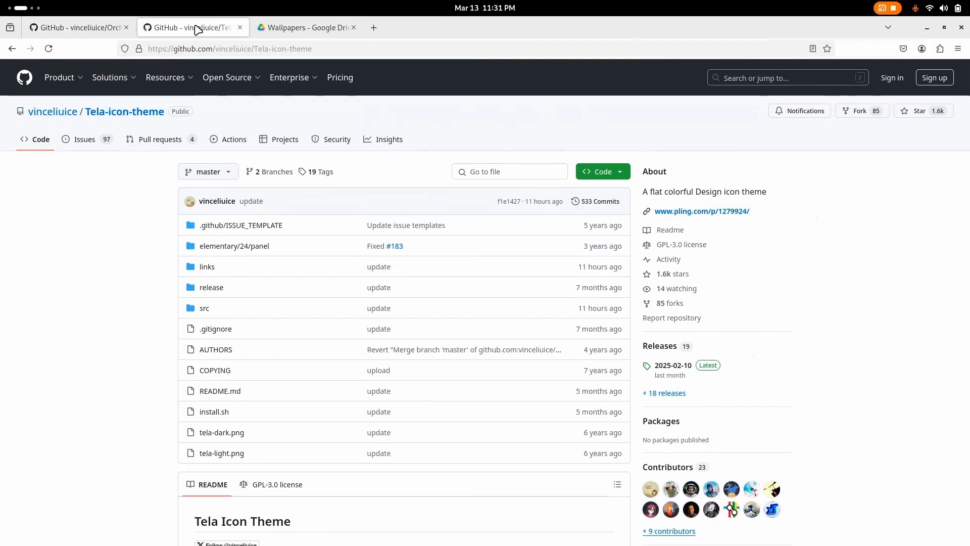
# Show the code options of the Orchis-theme repository and download the Tela-icon-theme repository as a ZIP archive.
pyautogui.click(267, 27)
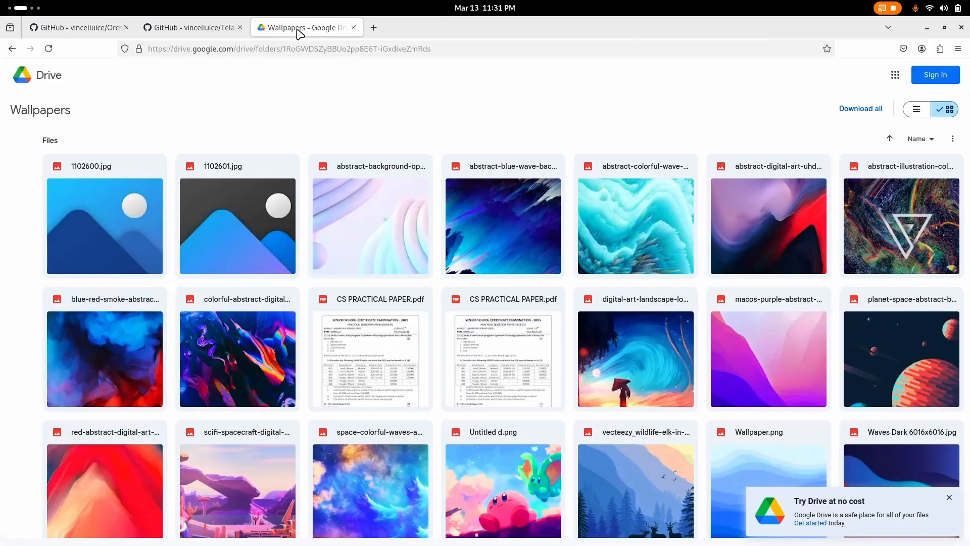
pyautogui.click(67, 33)
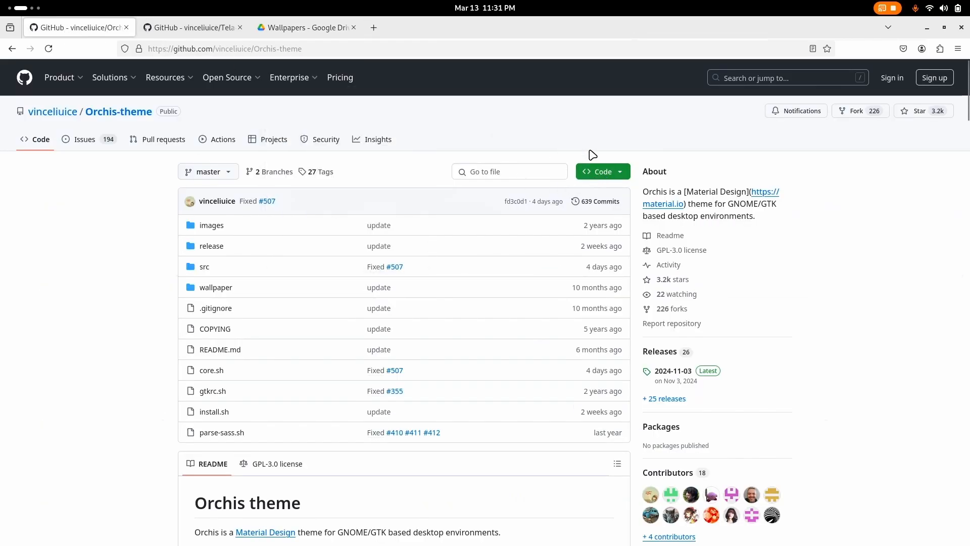
pyautogui.click(606, 173)
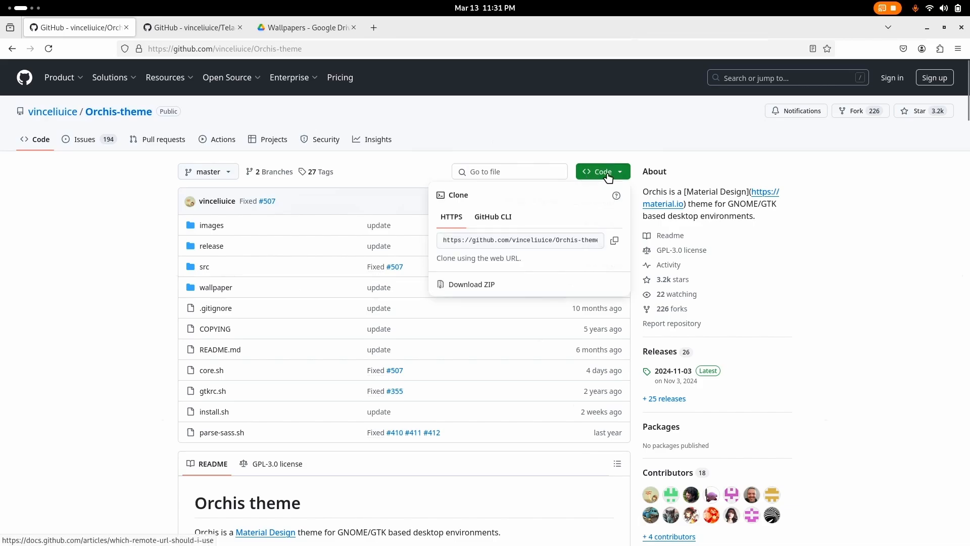
pyautogui.hotkey('ctrl', 'Tab')
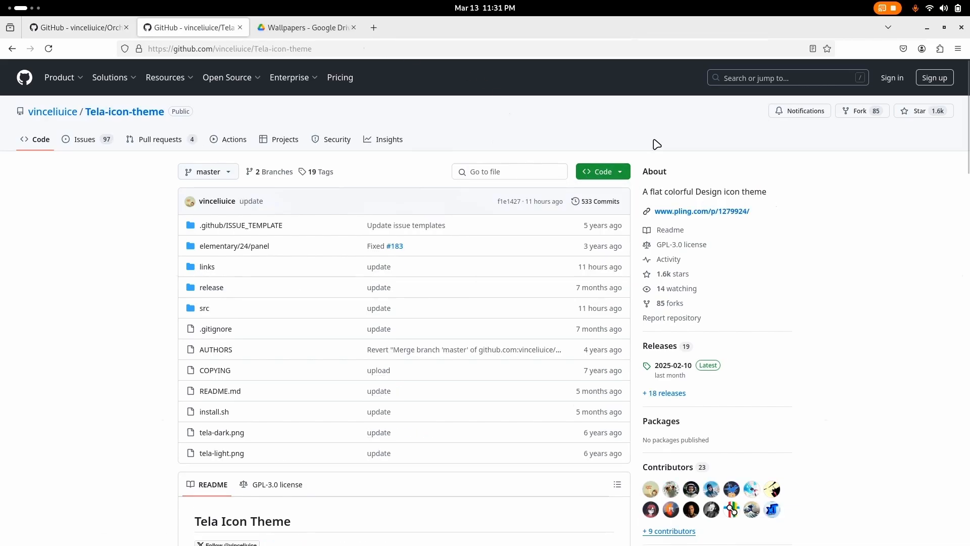
pyautogui.click(604, 171)
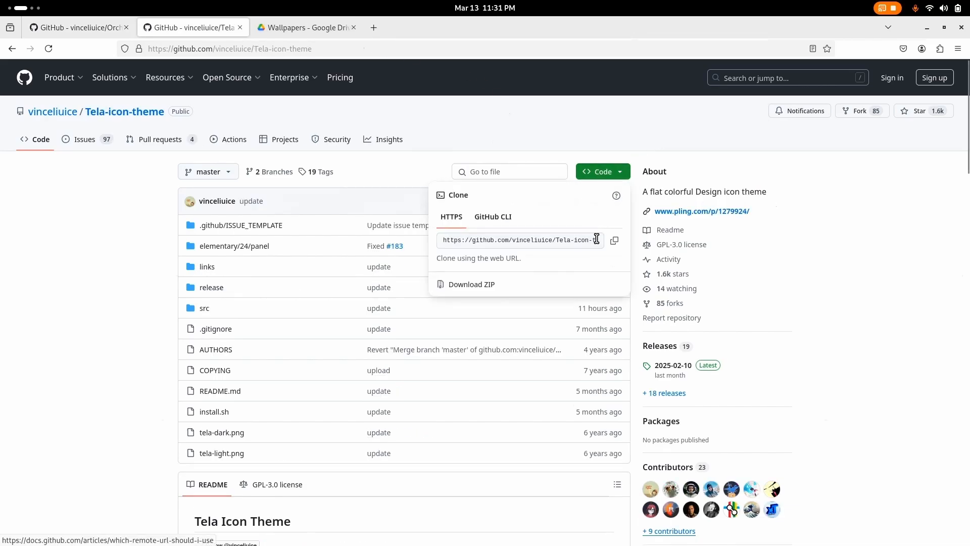
pyautogui.click(485, 289)
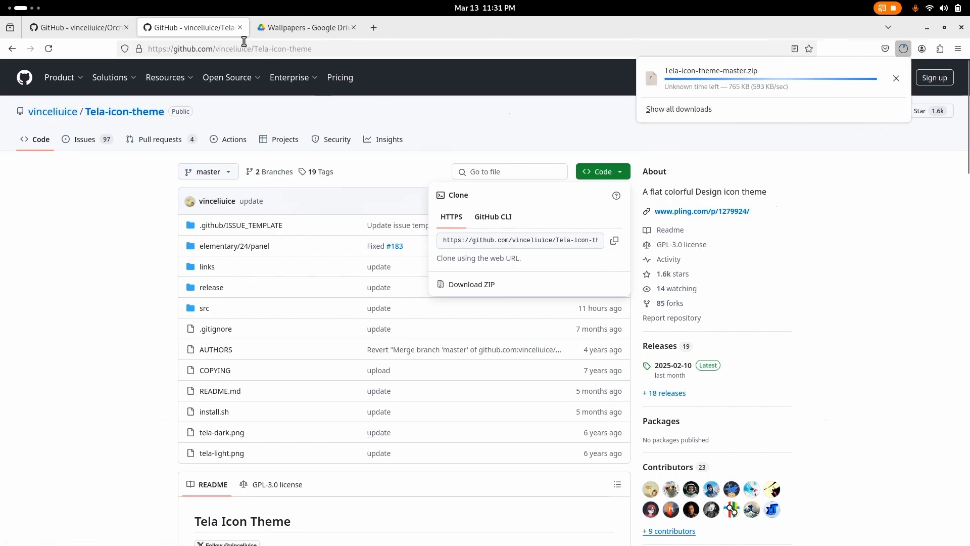
# Download the red-abstract-digital-art image from the shared Wallpapers folder on Google Drive and check the downloads list.
pyautogui.click(284, 27)
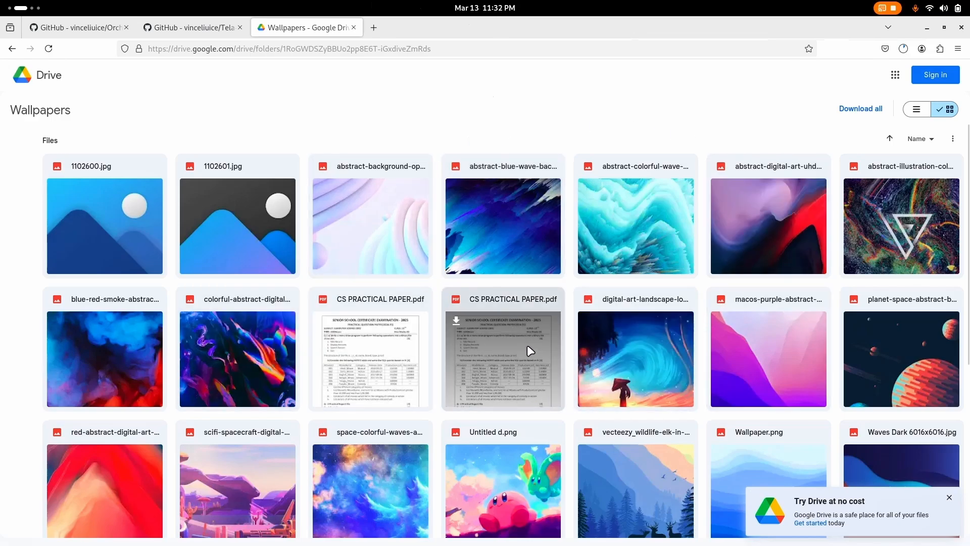
pyautogui.scroll(-5, 489, 384)
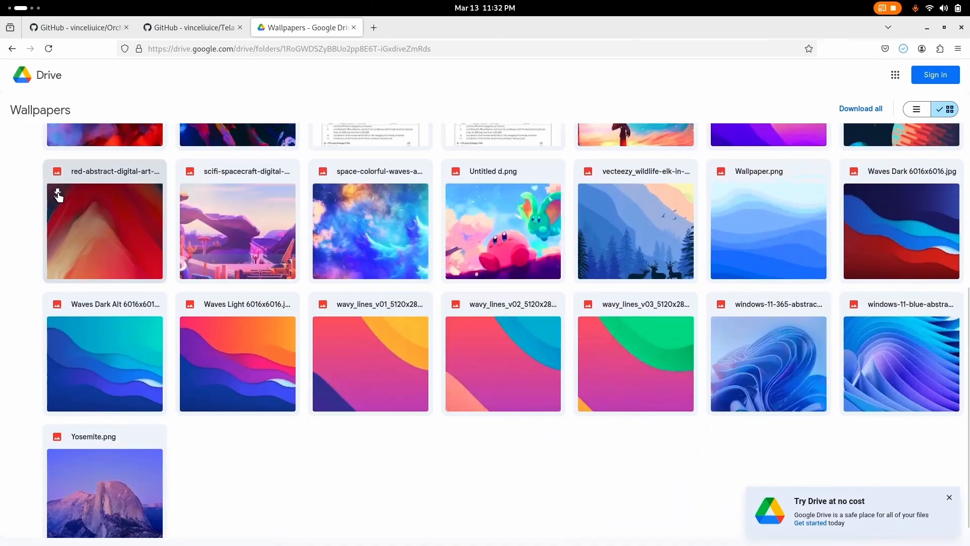
pyautogui.click(58, 194)
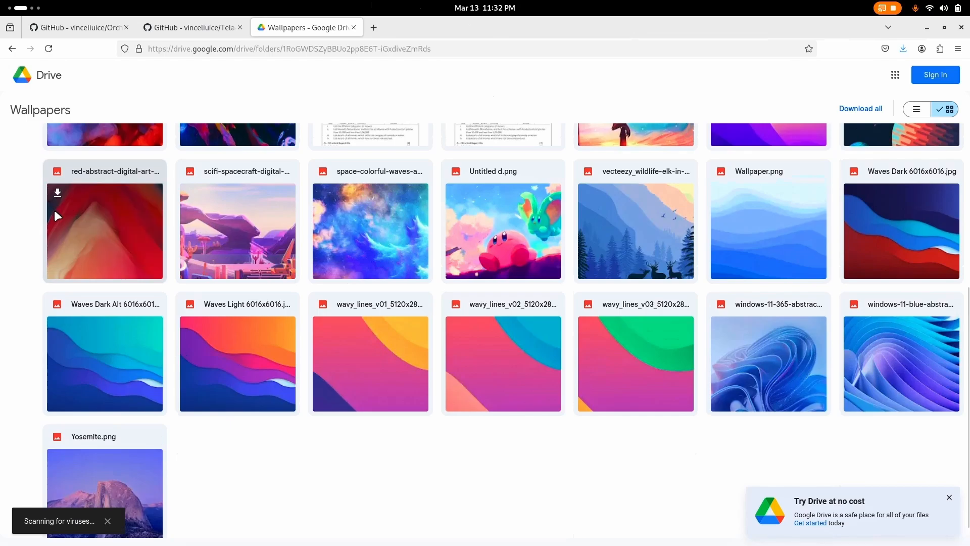
pyautogui.click(903, 49)
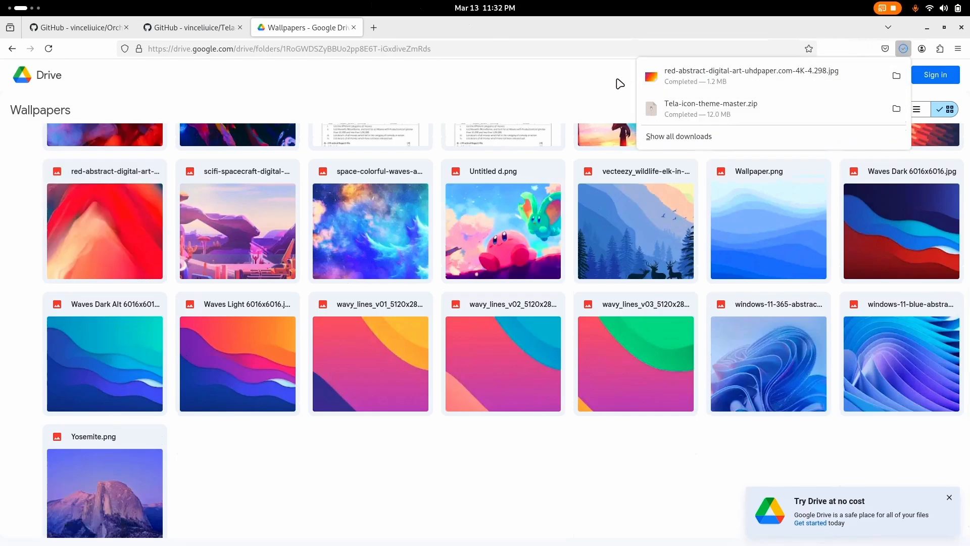
# Load the GNOME Shell Extensions site in a new tab and open the User Themes extension in a separate tab.
pyautogui.click(373, 27)
pyautogui.click(361, 46)
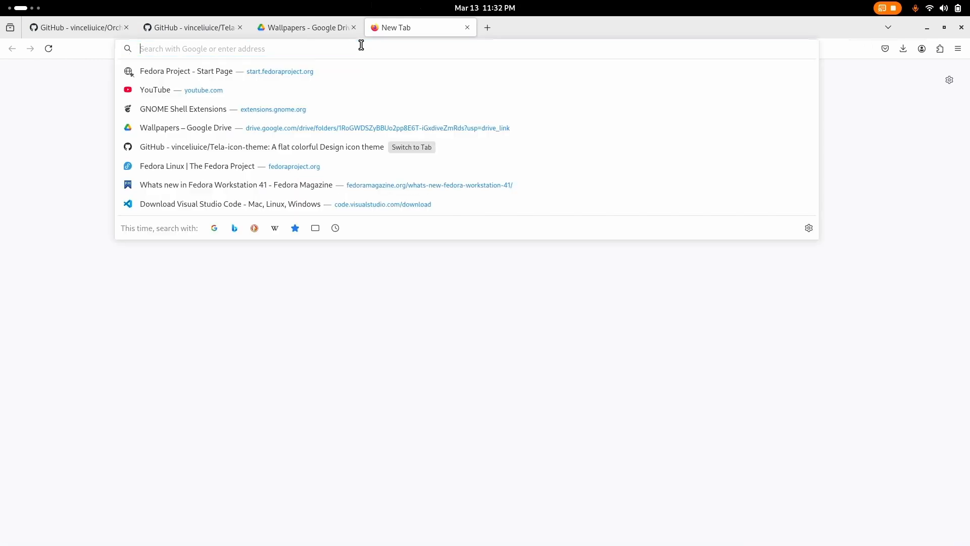
pyautogui.click(288, 109)
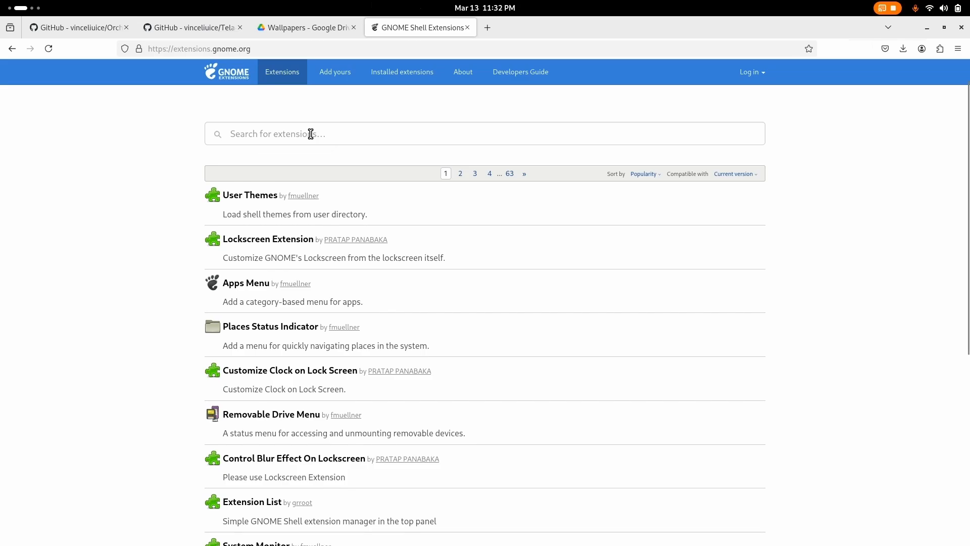
pyautogui.rightClick(245, 197)
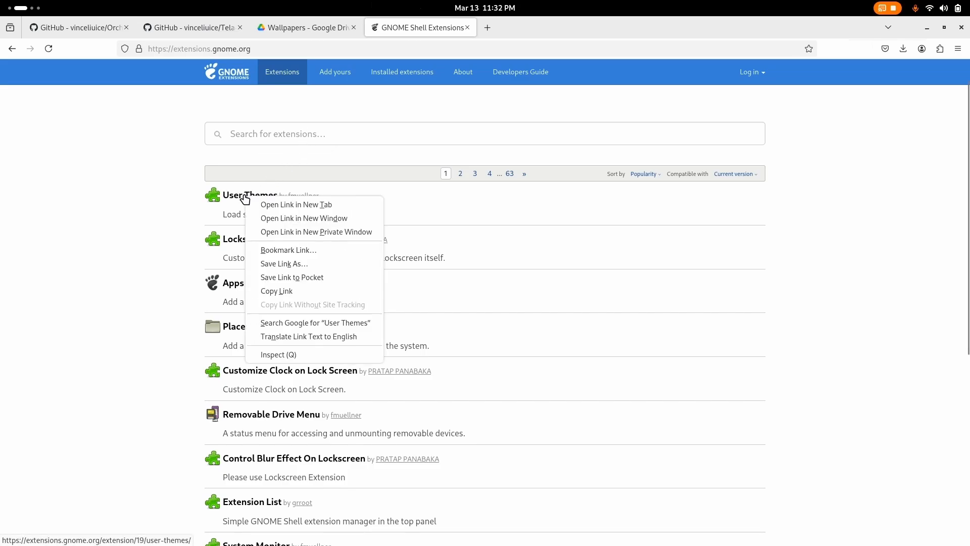
pyautogui.click(256, 204)
# Search the extensions for "blur" and open Blur my Shell in a separate tab.
pyautogui.click(230, 133)
pyautogui.write('b')
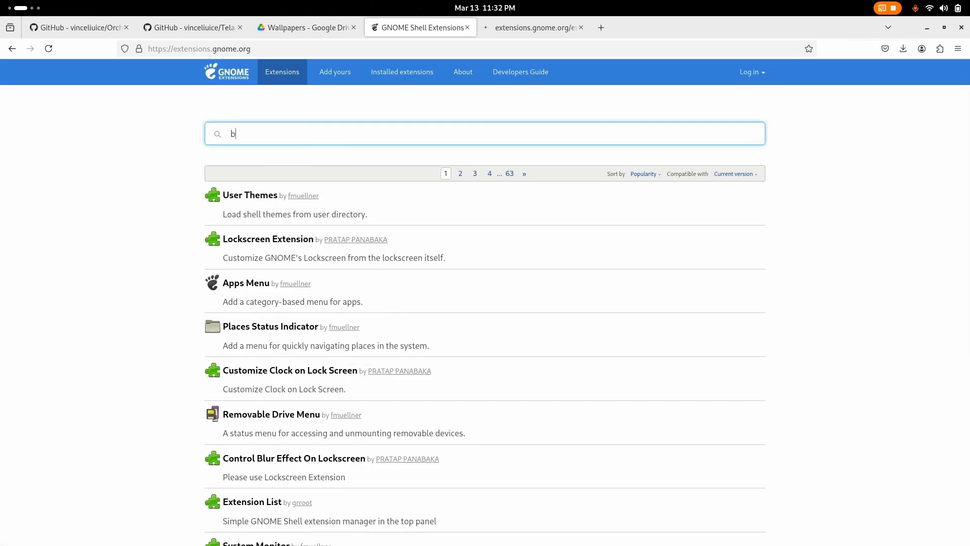
pyautogui.write('lur')
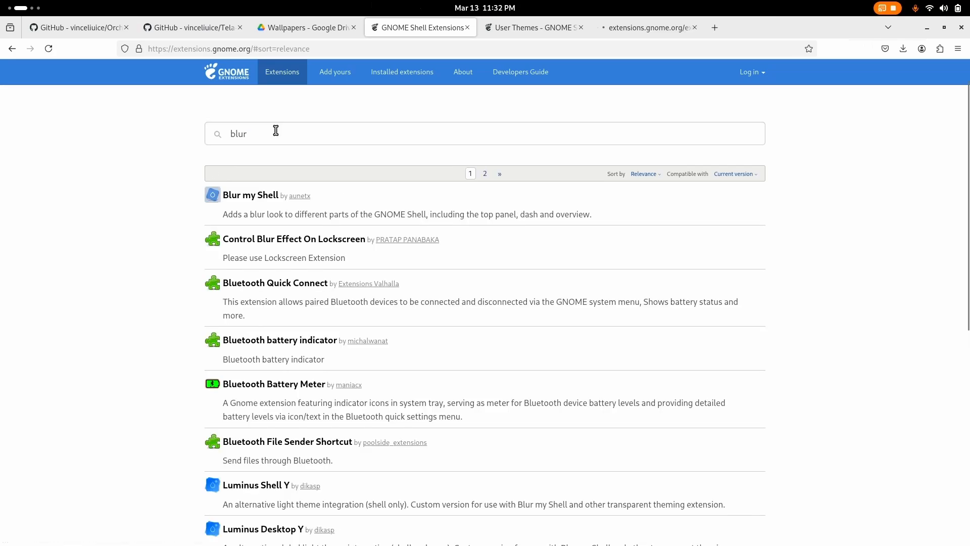
# Search the extensions for "dash to panel", open Dash to Panel and turn it on.
pyautogui.moveTo(274, 129); pyautogui.dragTo(213, 133)
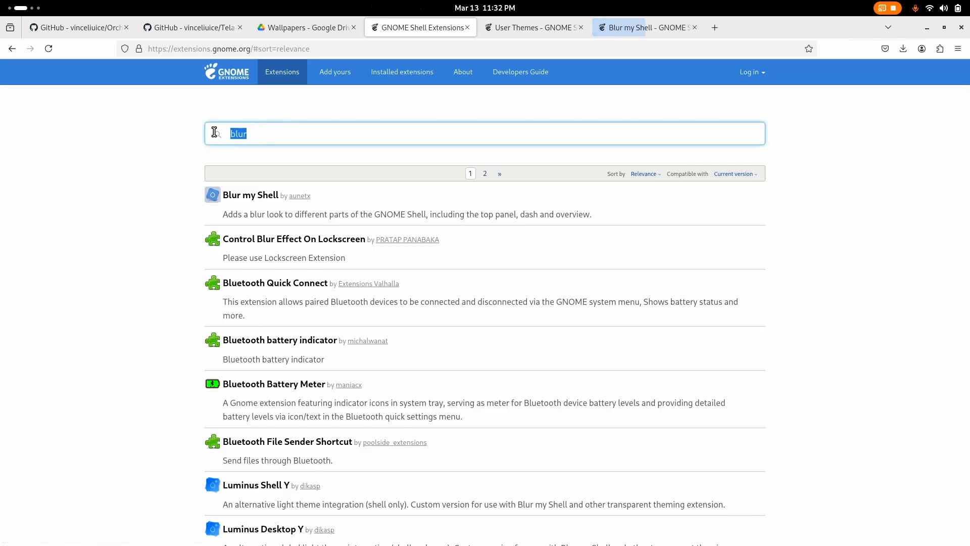
pyautogui.write('dash to pa')
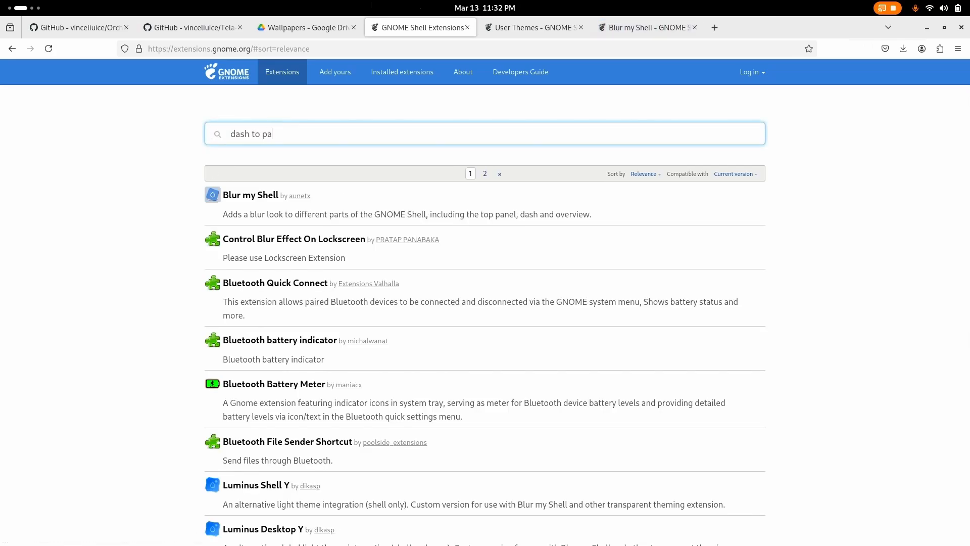
pyautogui.write('nel')
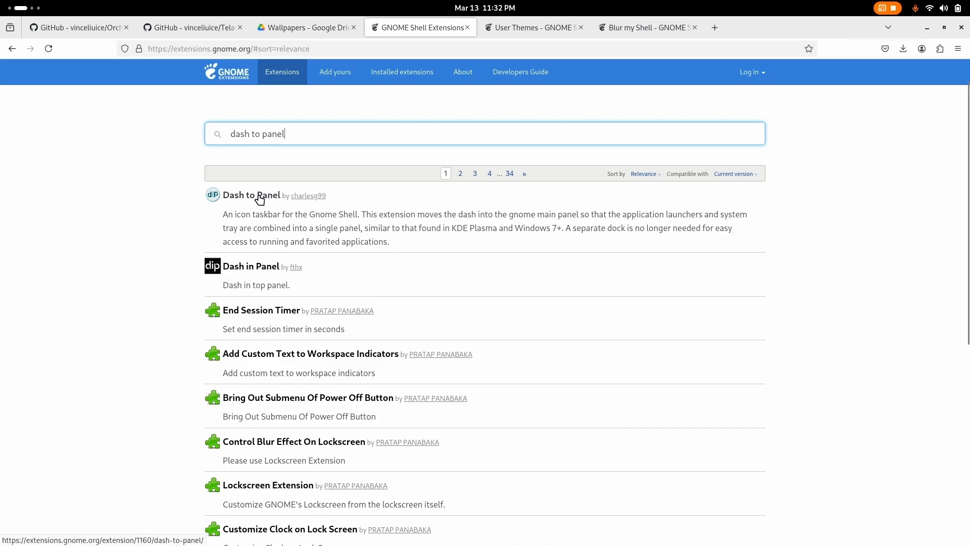
pyautogui.click(235, 202)
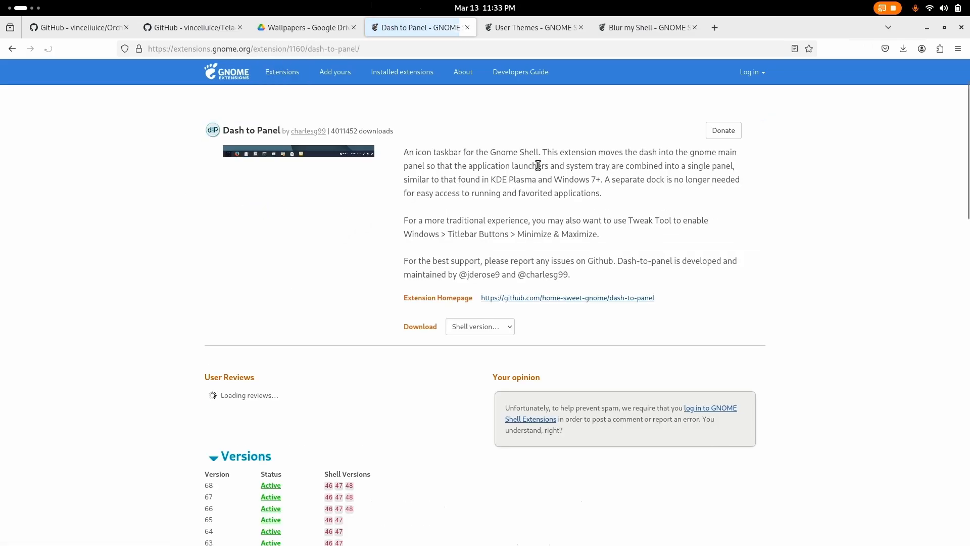
pyautogui.click(641, 134)
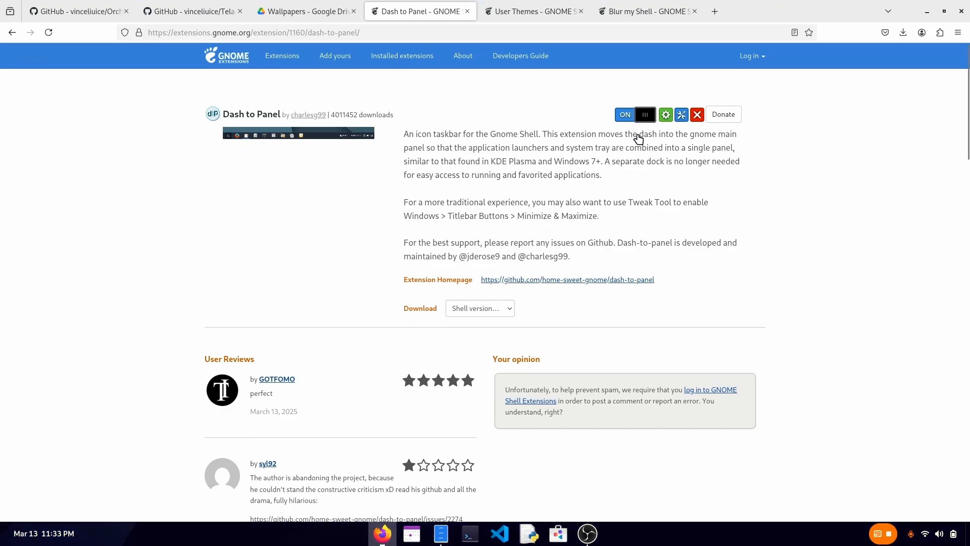
# Turn on the User Themes and Blur my Shell extensions from their pages.
pyautogui.click(526, 11)
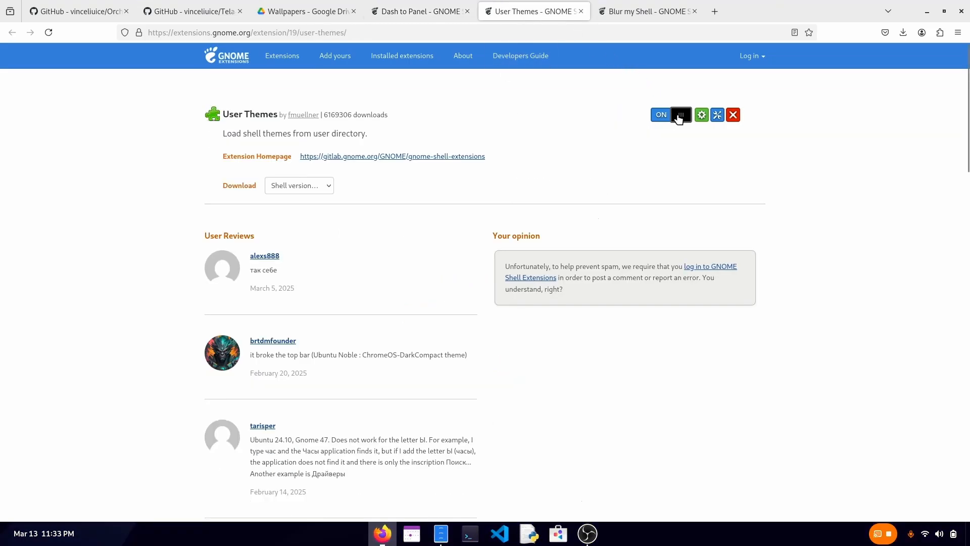
pyautogui.click(645, 15)
pyautogui.click(635, 121)
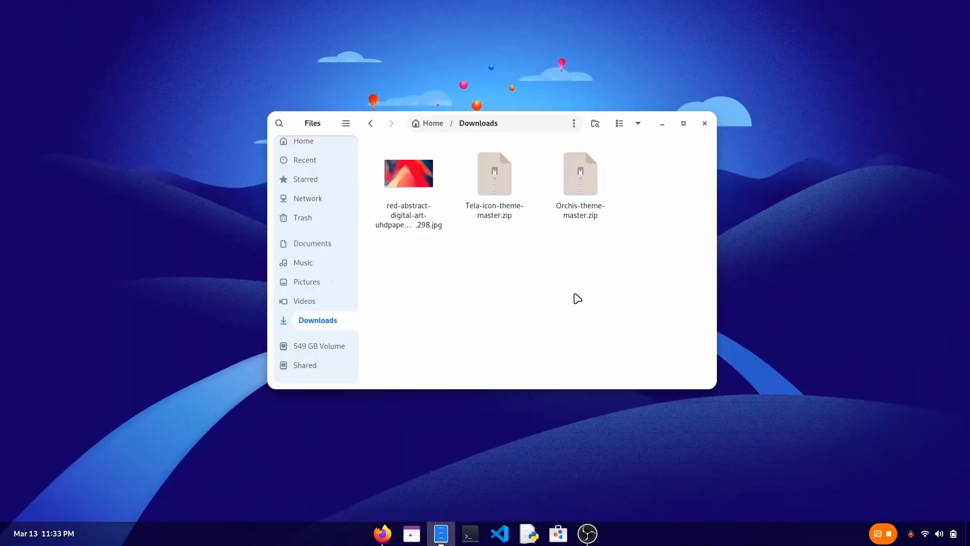
# Extract both Tela-icon-theme-master.zip and Orchis-theme-master.zip in the Downloads folder.
pyautogui.rightClick(584, 194)
pyautogui.click(547, 240)
pyautogui.moveTo(500, 248); pyautogui.dragTo(574, 204)
pyautogui.rightClick(574, 205)
pyautogui.click(592, 230)
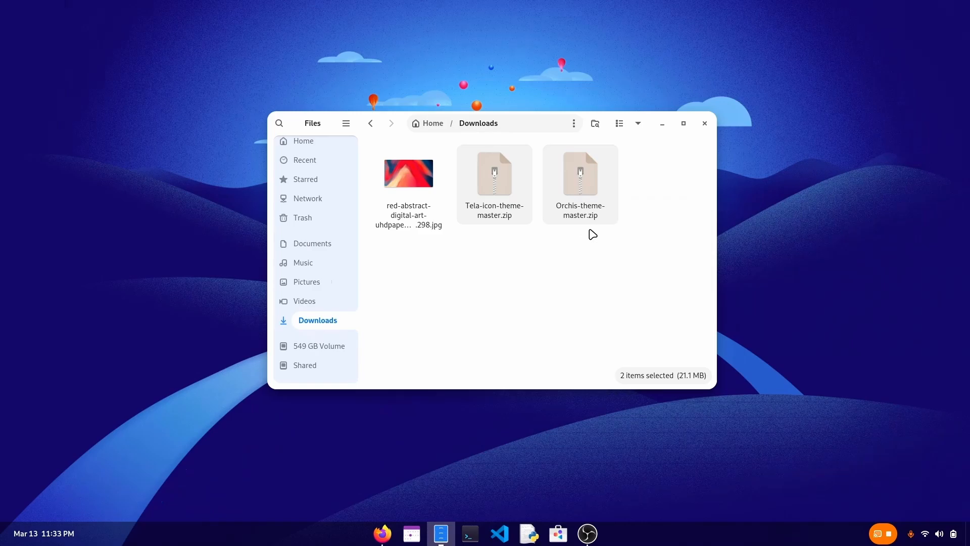
# Set the downloaded red-abstract-digital-art image as the desktop background.
pyautogui.rightClick(491, 185)
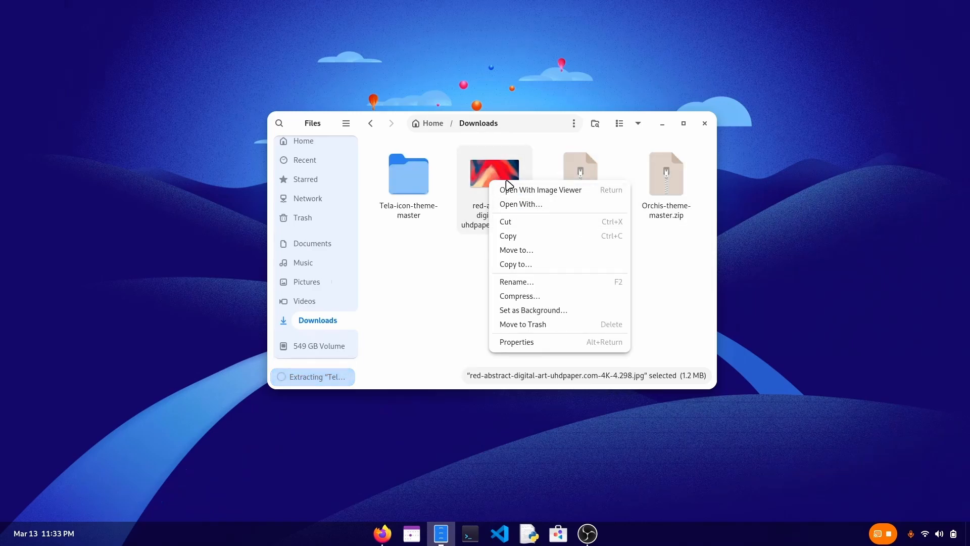
pyautogui.click(526, 312)
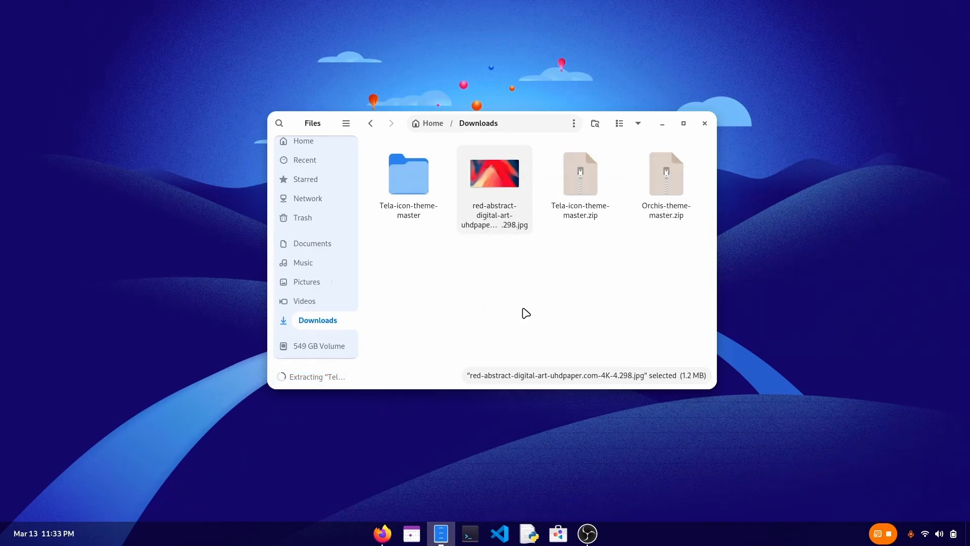
pyautogui.click(591, 188)
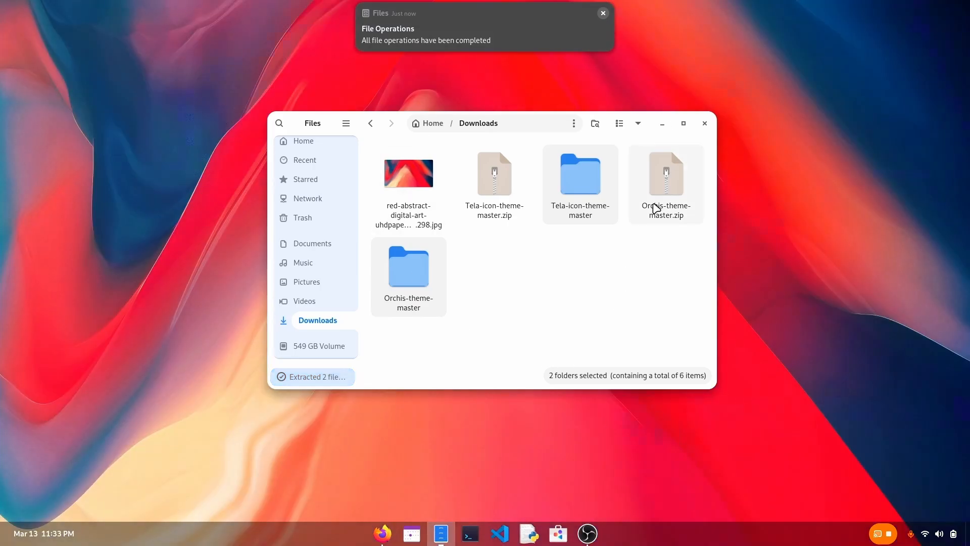
# Open the extracted Orchis-theme-master folder and start a console in it.
pyautogui.doubleClick(424, 260)
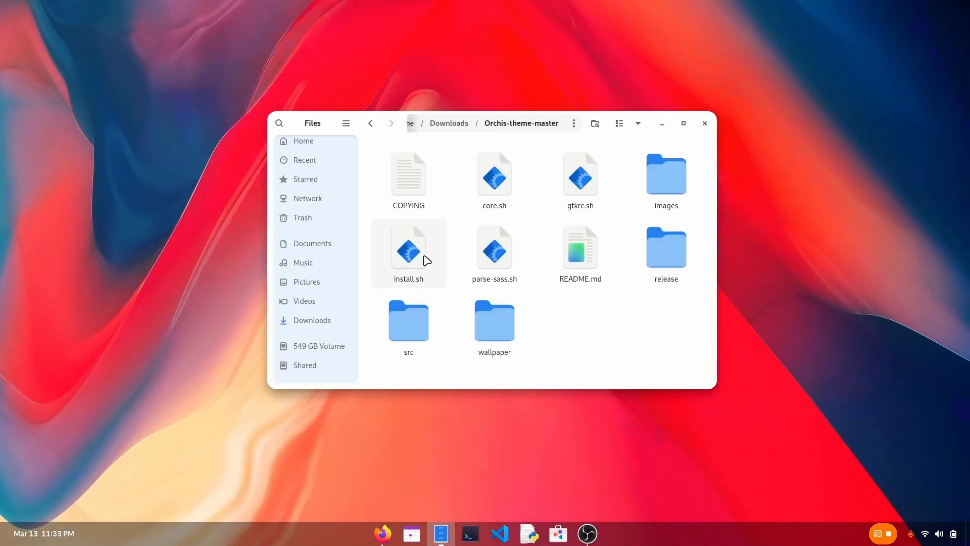
pyautogui.rightClick(562, 328)
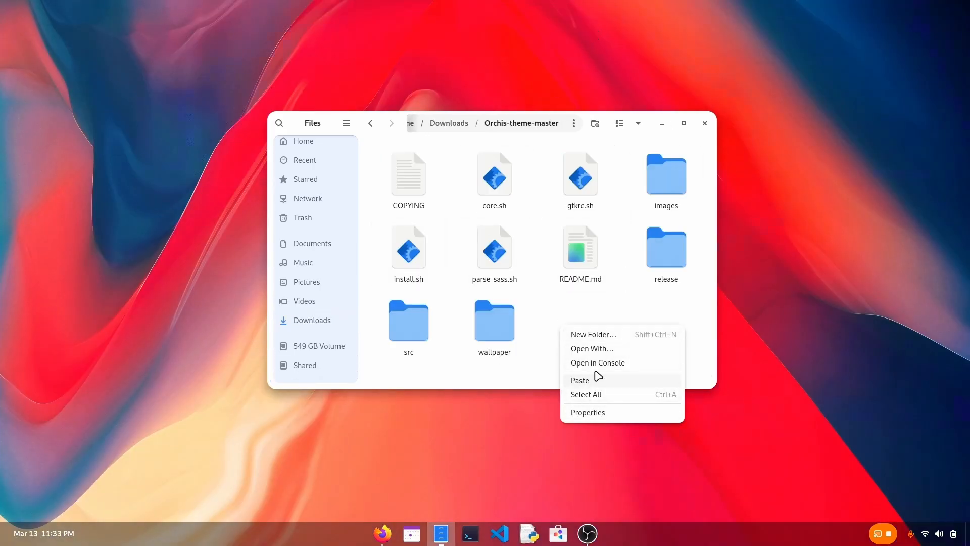
pyautogui.click(597, 363)
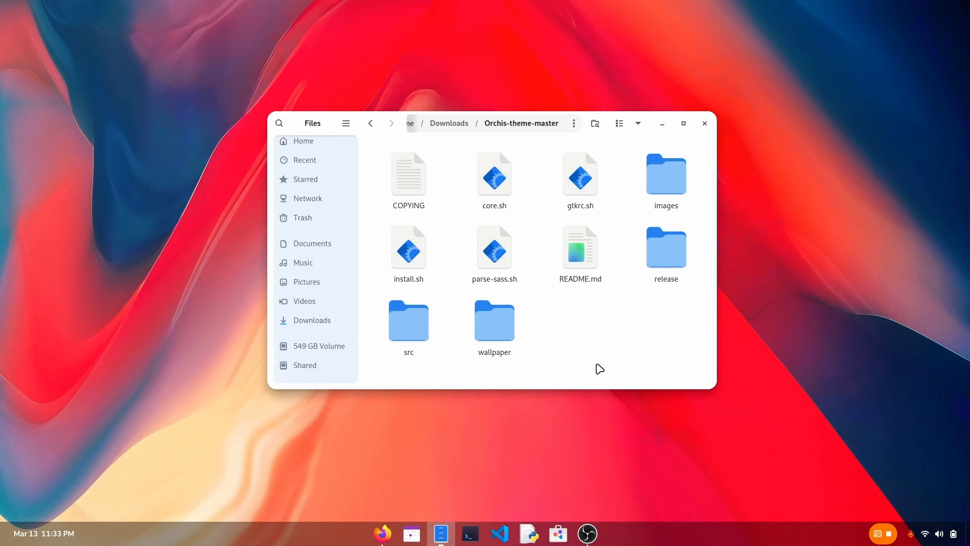
pyautogui.click(600, 368)
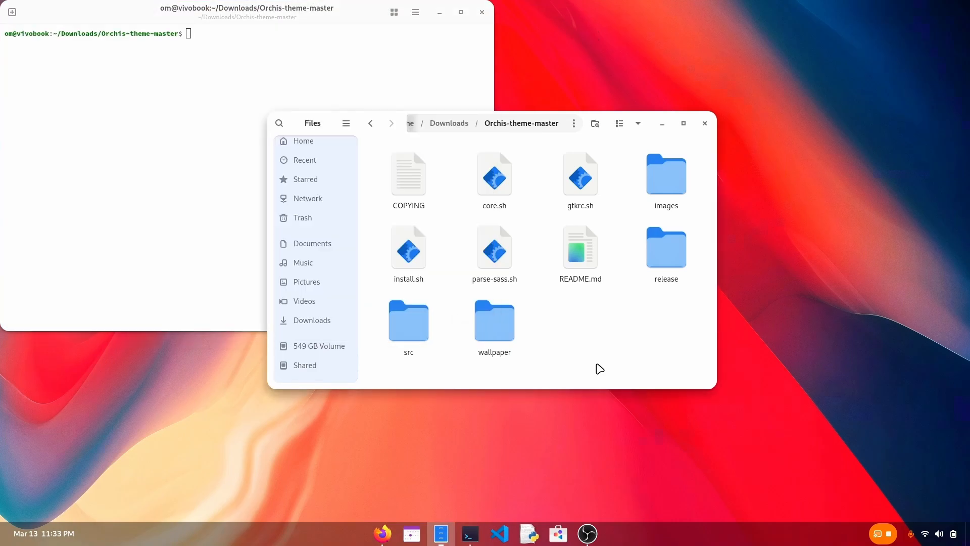
# Install the Orchis theme by running "./install.sh -l" in the console, and close the console.
pyautogui.rightClick(410, 239)
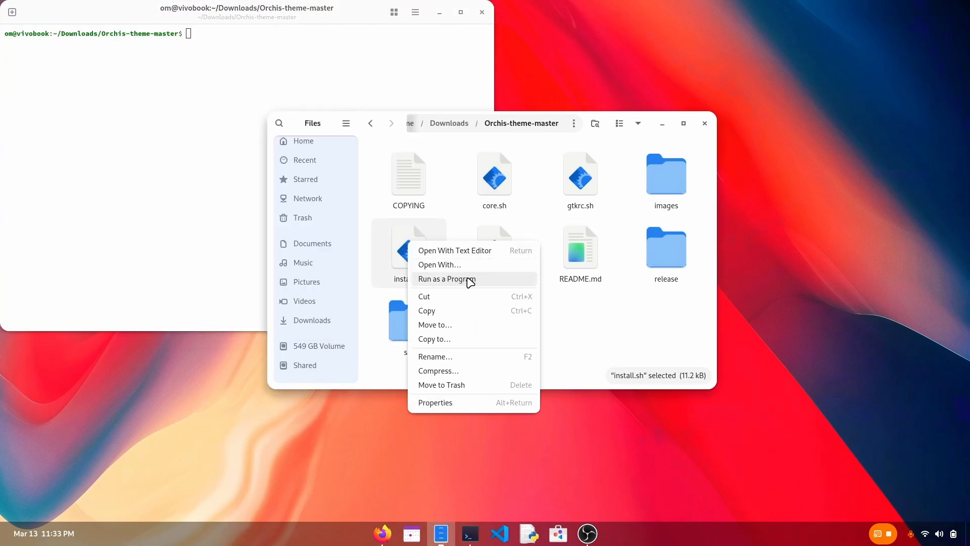
pyautogui.click(231, 213)
pyautogui.click(230, 214)
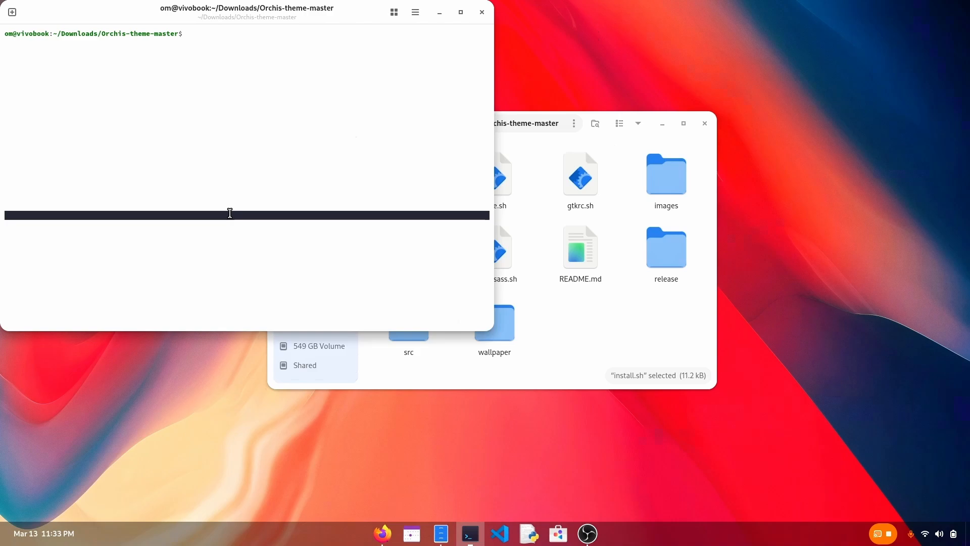
pyautogui.write('./install.sh -l')
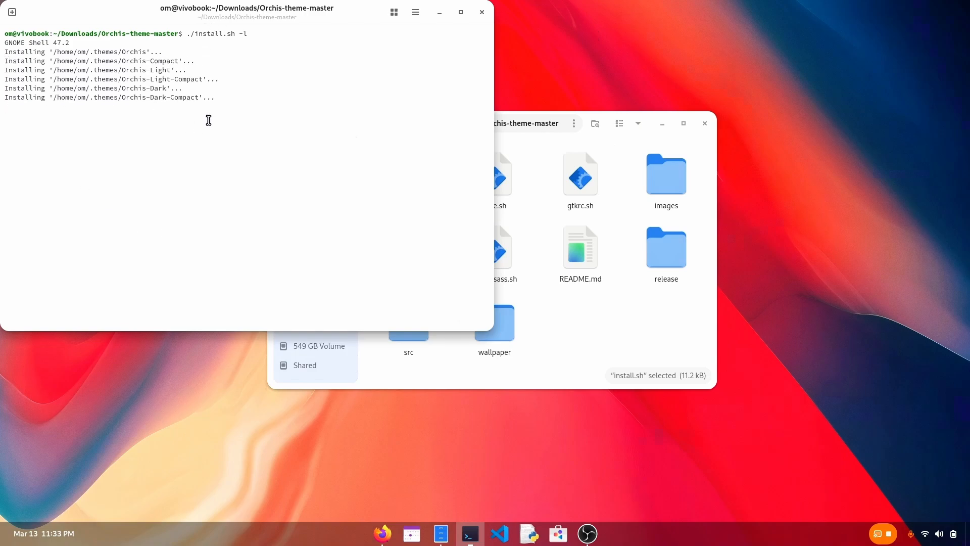
pyautogui.click(482, 12)
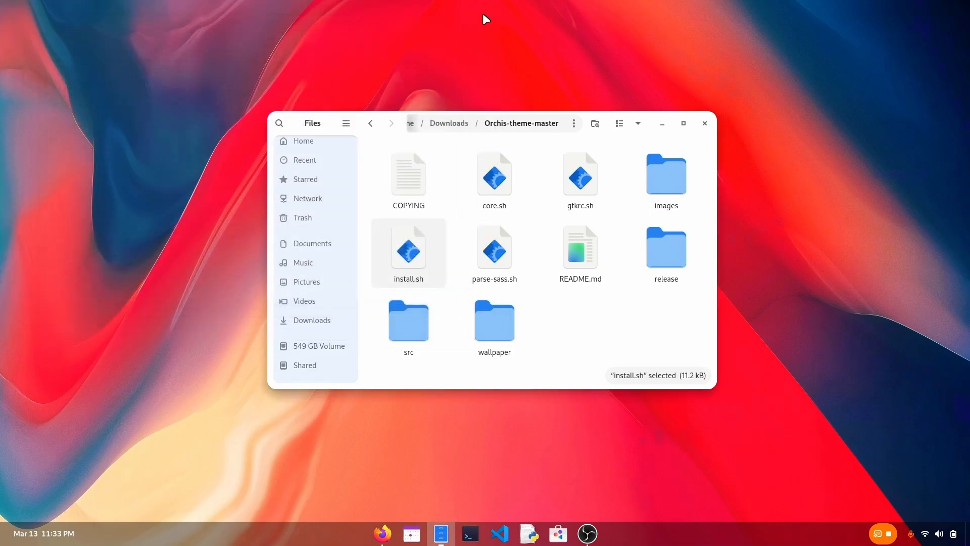
# Run install.sh from the extracted Tela-icon-theme-master folder in Downloads as a program to install the Tela icons.
pyautogui.click(455, 123)
pyautogui.doubleClick(569, 181)
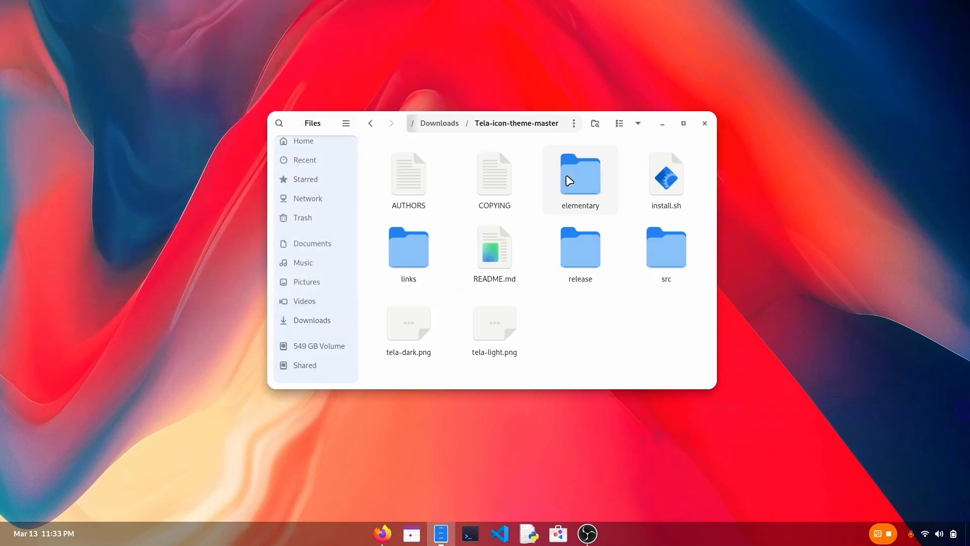
pyautogui.rightClick(655, 188)
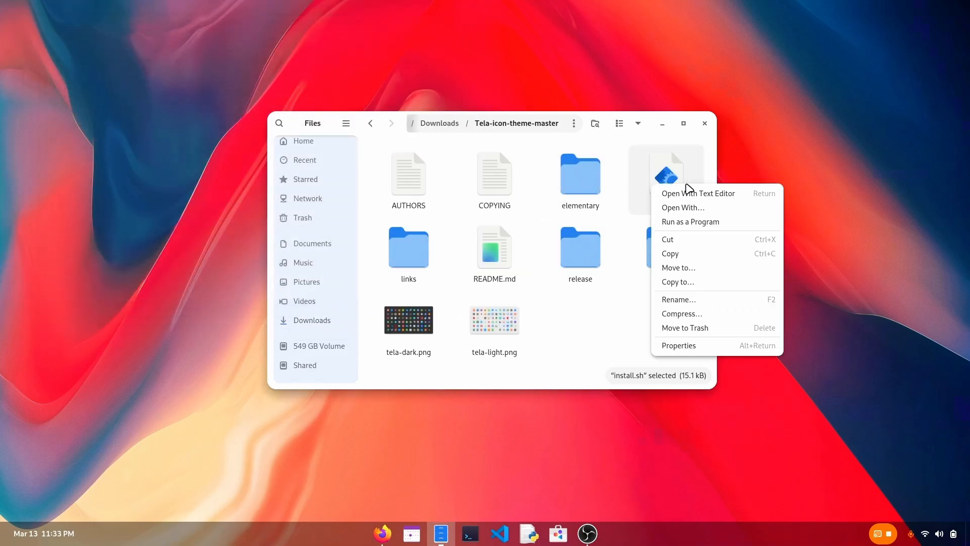
pyautogui.click(715, 222)
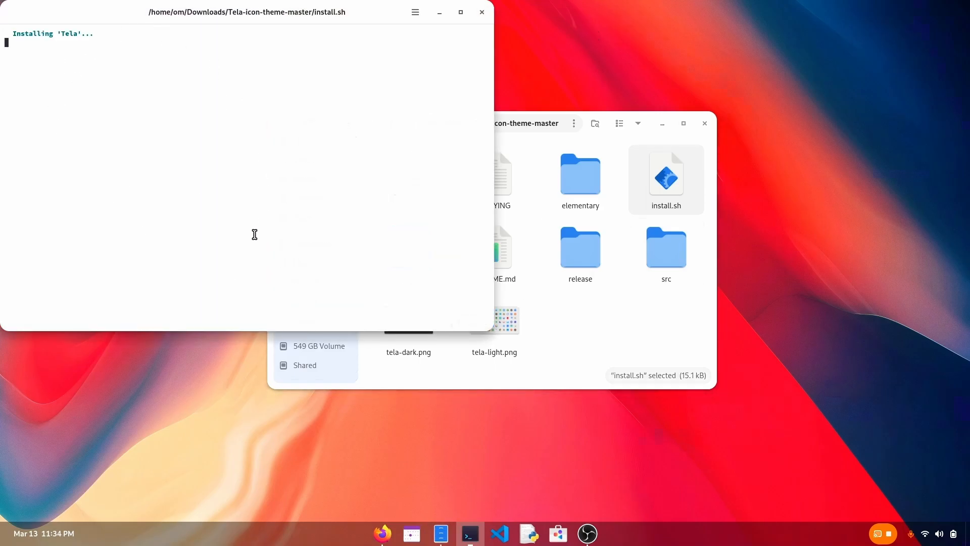
pyautogui.click(587, 349)
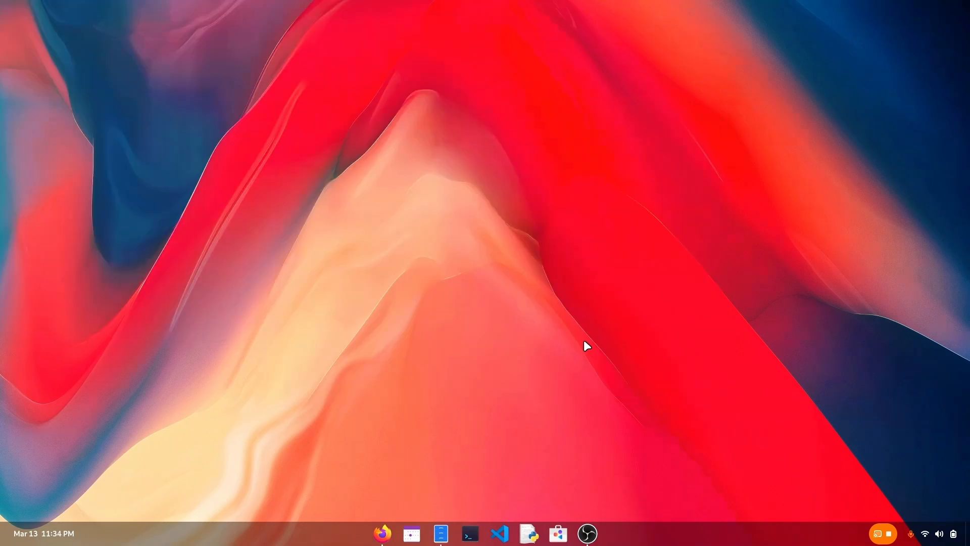
# Switch to the browser's installed GNOME extensions page, open the Dash to Panel settings and enable the Dynamic panel length.
pyautogui.press('super')
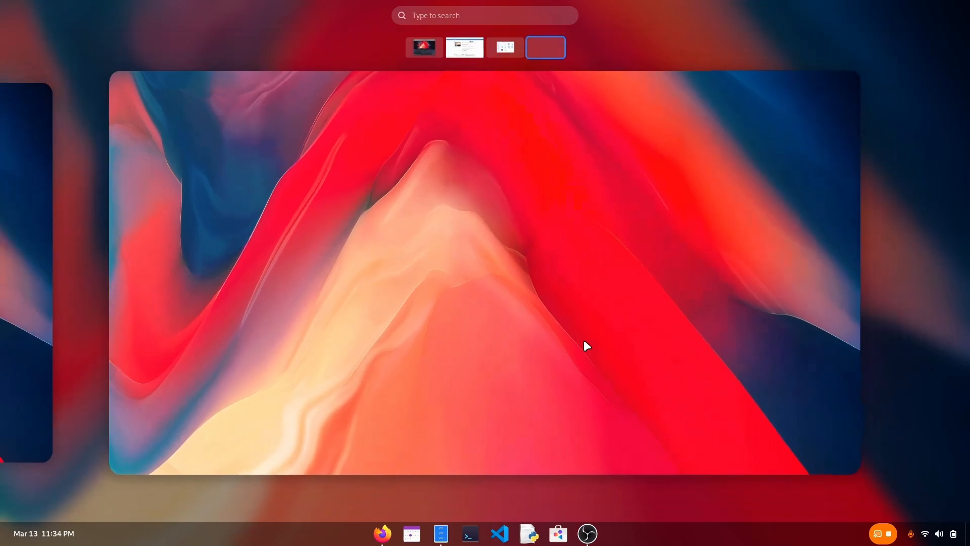
pyautogui.press('super')
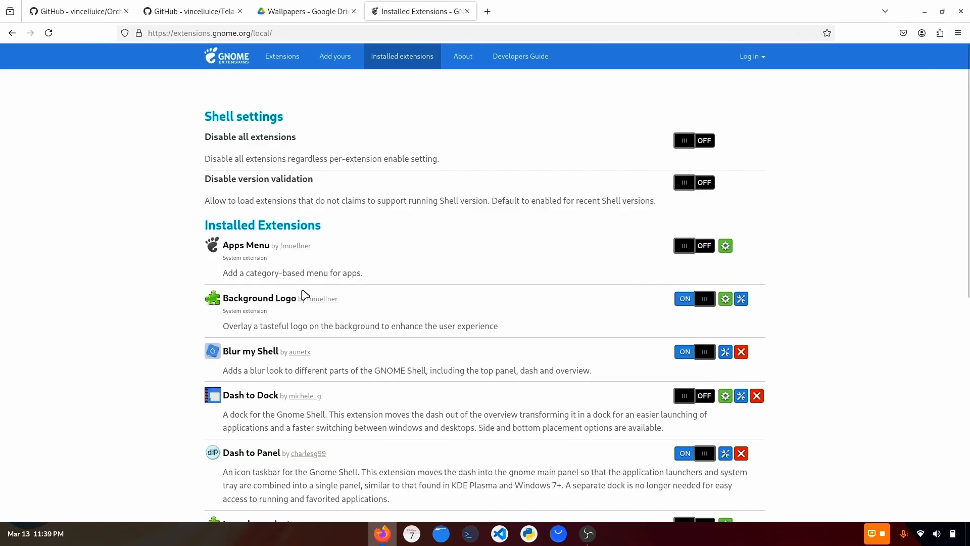
pyautogui.scroll(-5, 356, 306)
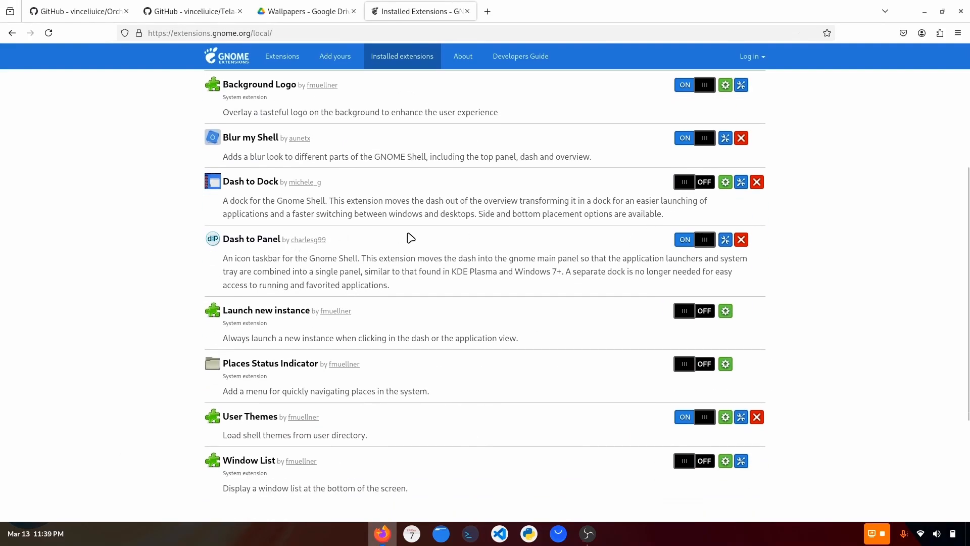
pyautogui.click(727, 240)
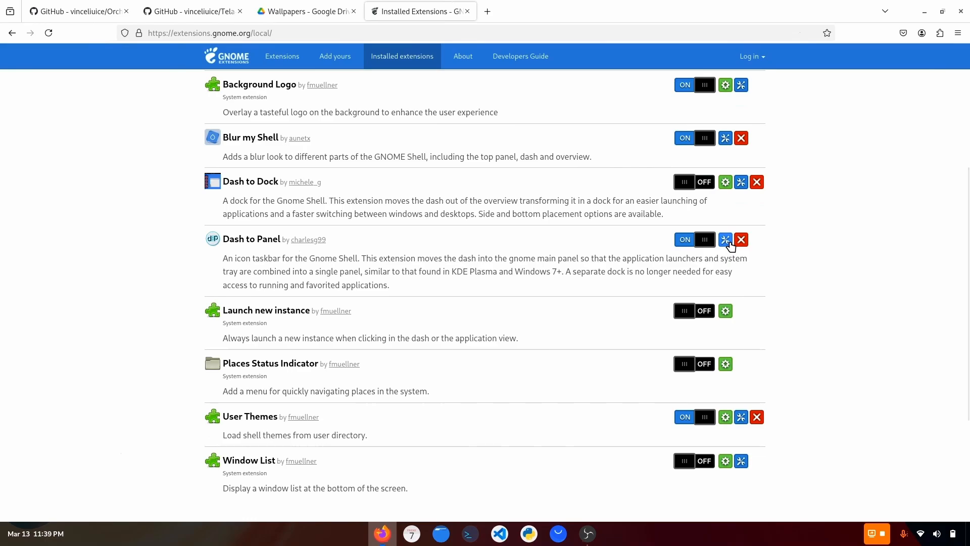
pyautogui.scroll(-6, 360, 337)
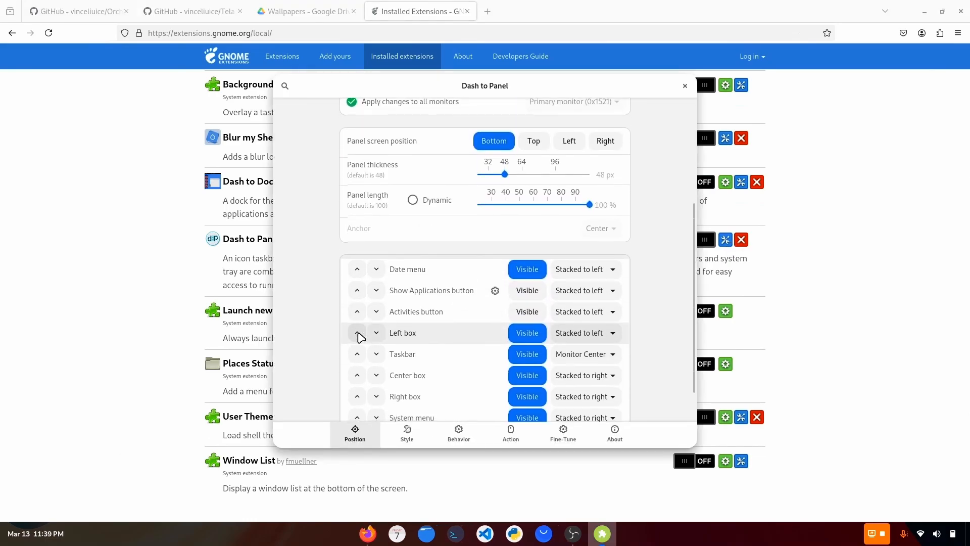
pyautogui.scroll(2, 361, 338)
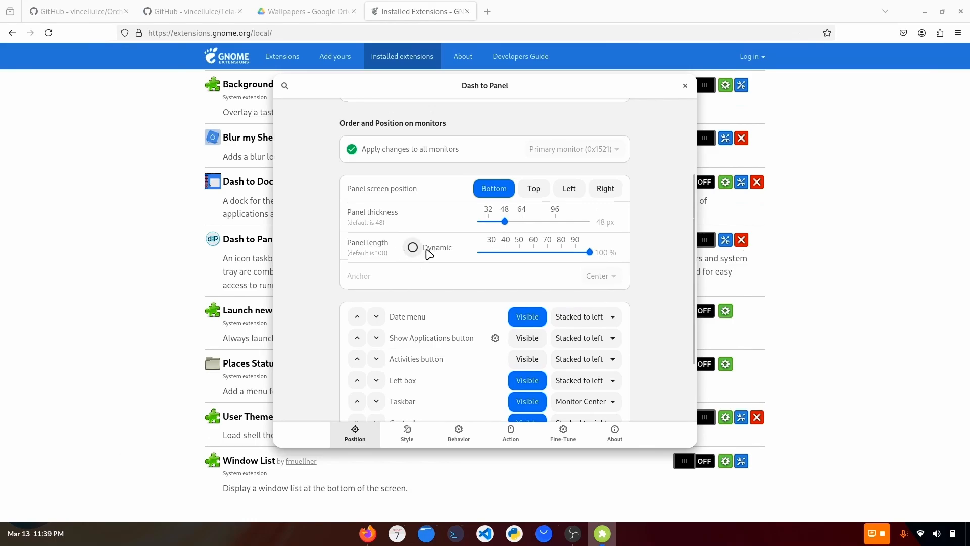
pyautogui.click(412, 247)
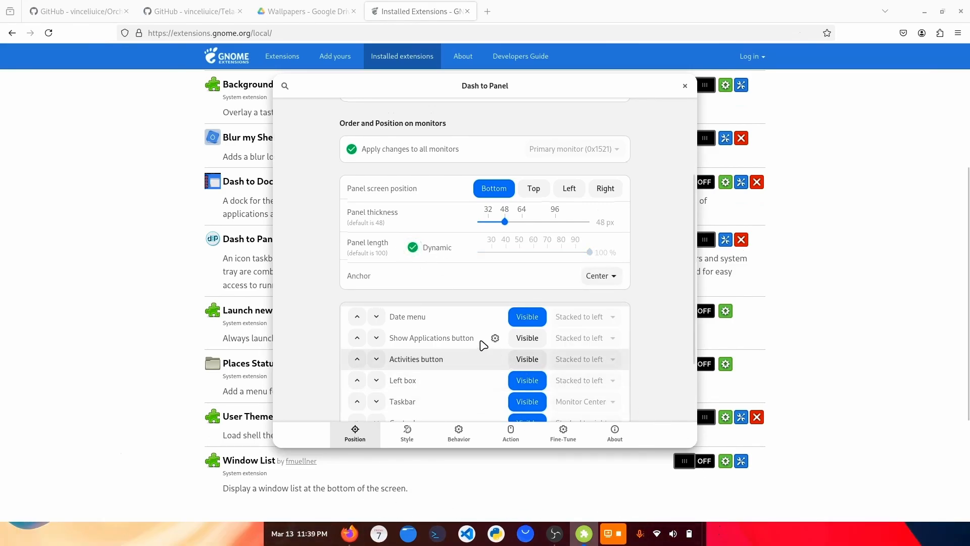
# Move the Date menu down the panel element order until it sits directly below the Taskbar.
pyautogui.scroll(-4, 451, 326)
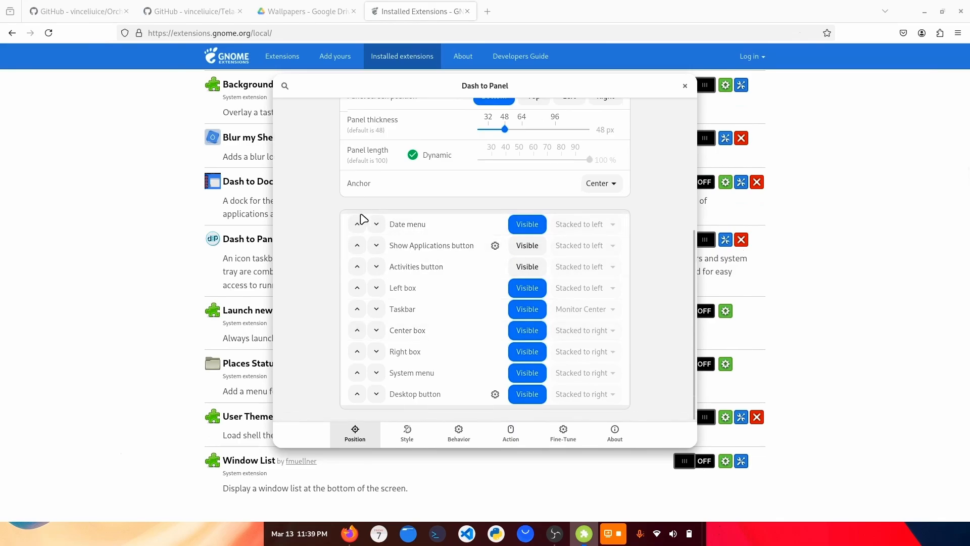
pyautogui.click(376, 224)
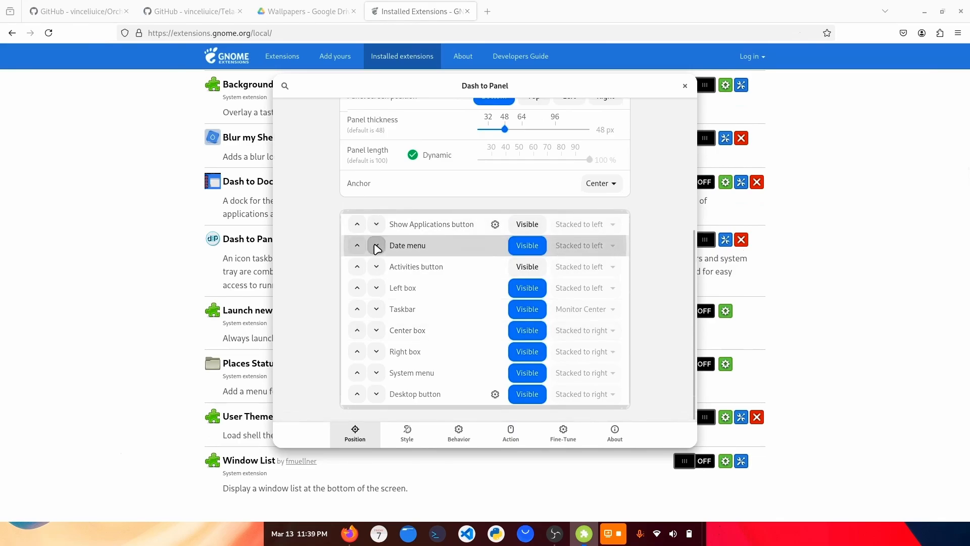
pyautogui.click(376, 245)
pyautogui.click(377, 266)
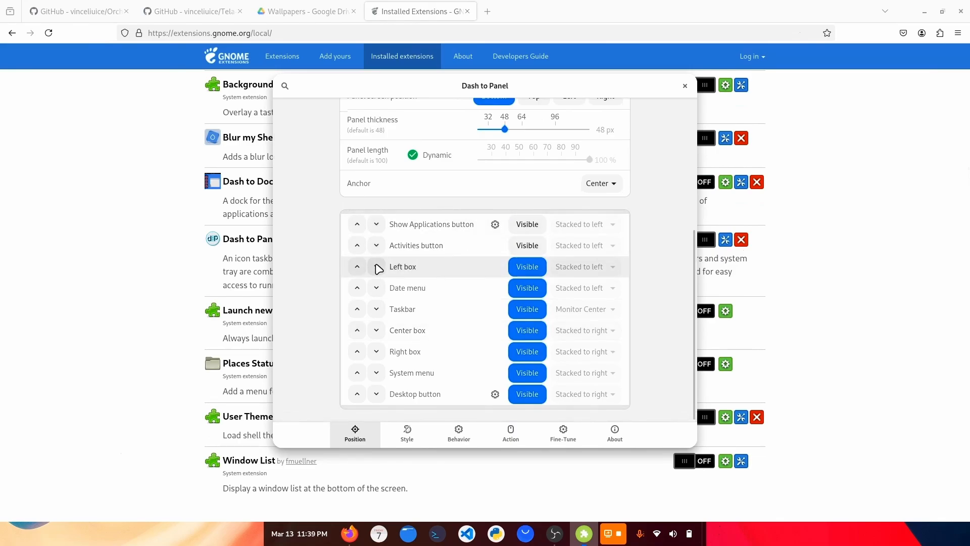
pyautogui.click(377, 287)
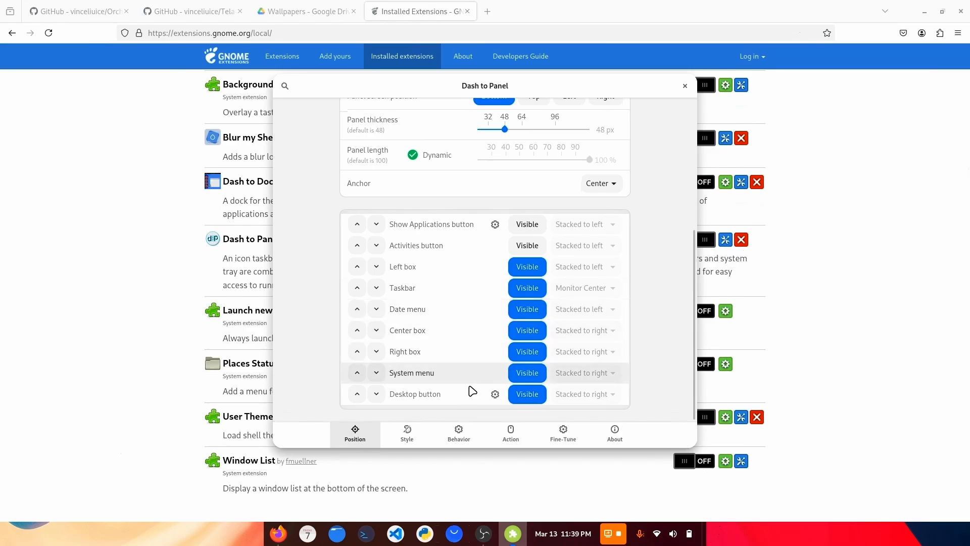
# Hide the Desktop button and the Right box from the panel, keeping the Center box above the Right box.
pyautogui.click(357, 352)
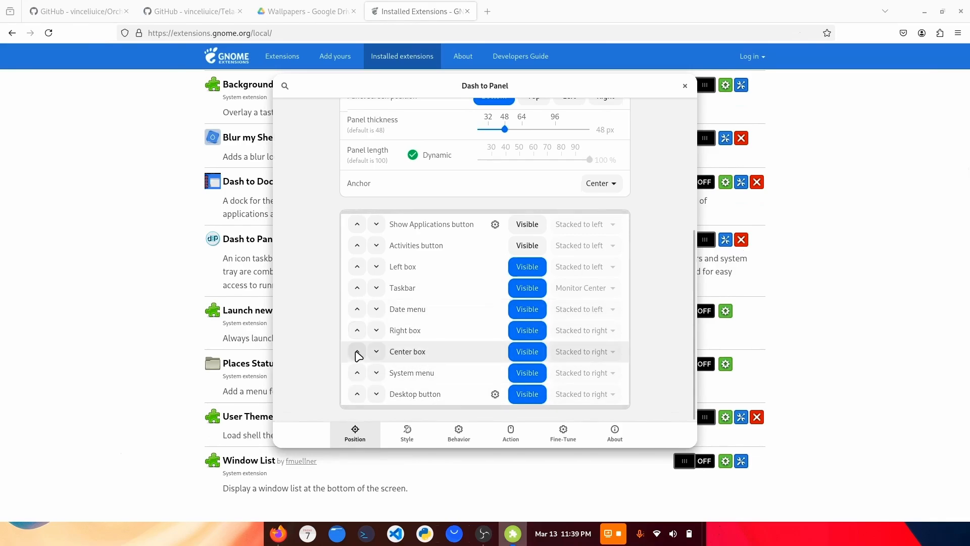
pyautogui.click(376, 330)
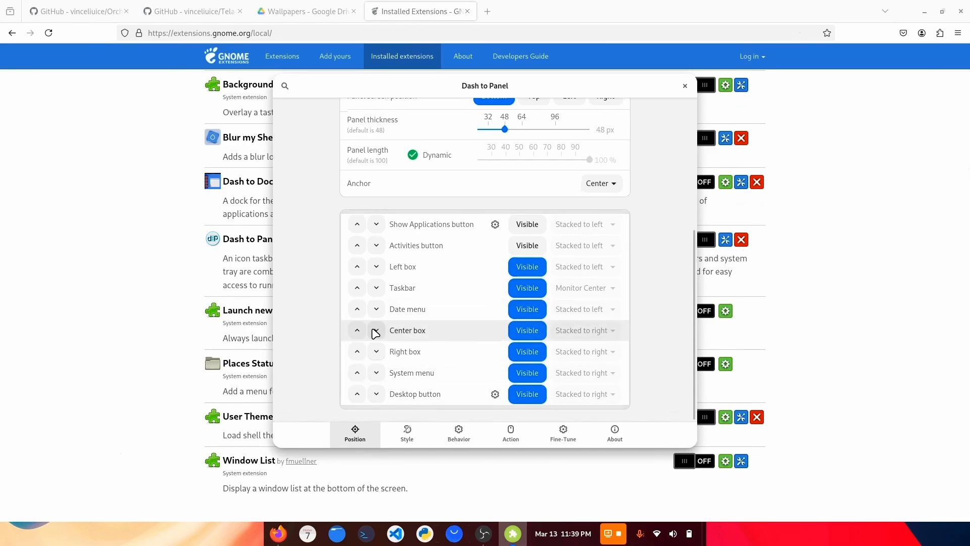
pyautogui.click(528, 396)
pyautogui.click(522, 353)
pyautogui.click(523, 356)
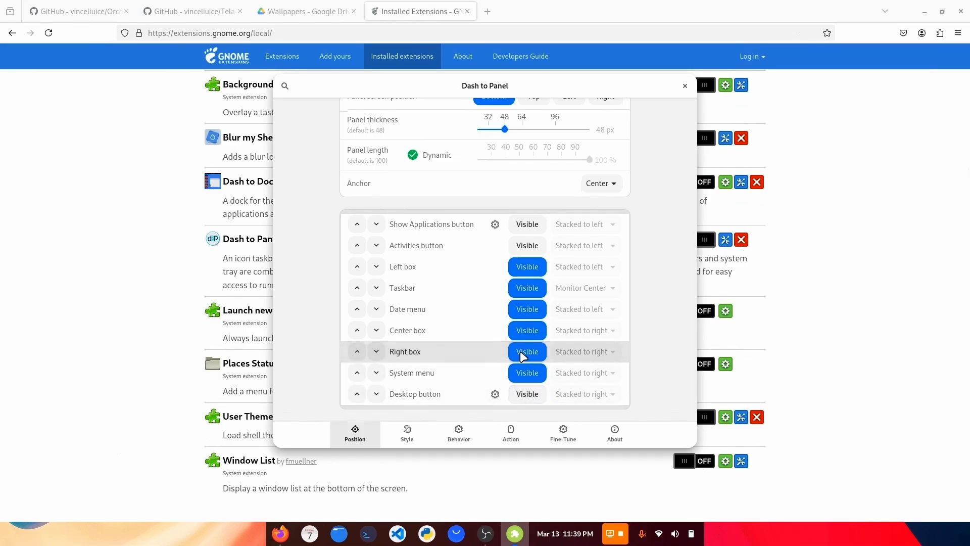
pyautogui.click(527, 353)
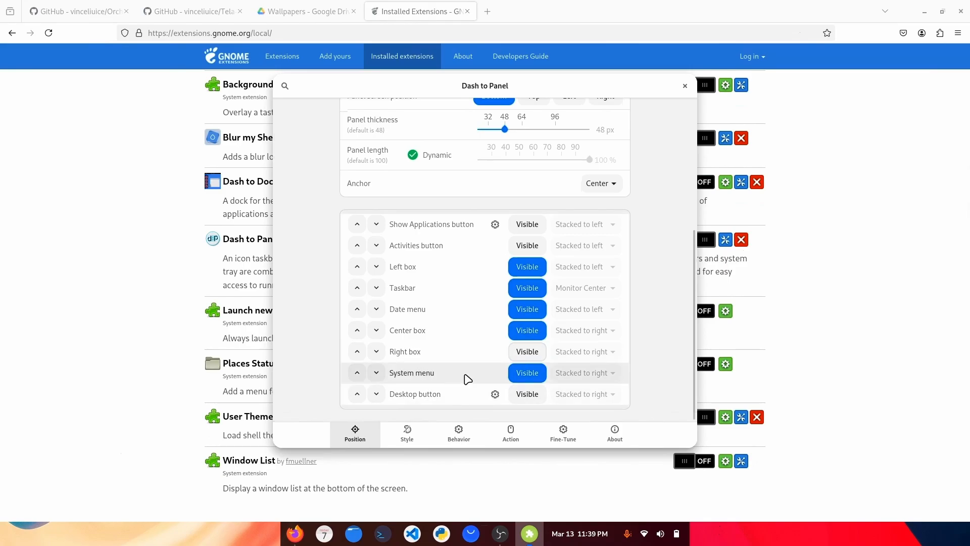
# Set the panel's global style border radius to 20 px.
pyautogui.scroll(5, 457, 260)
pyautogui.scroll(1, 457, 260)
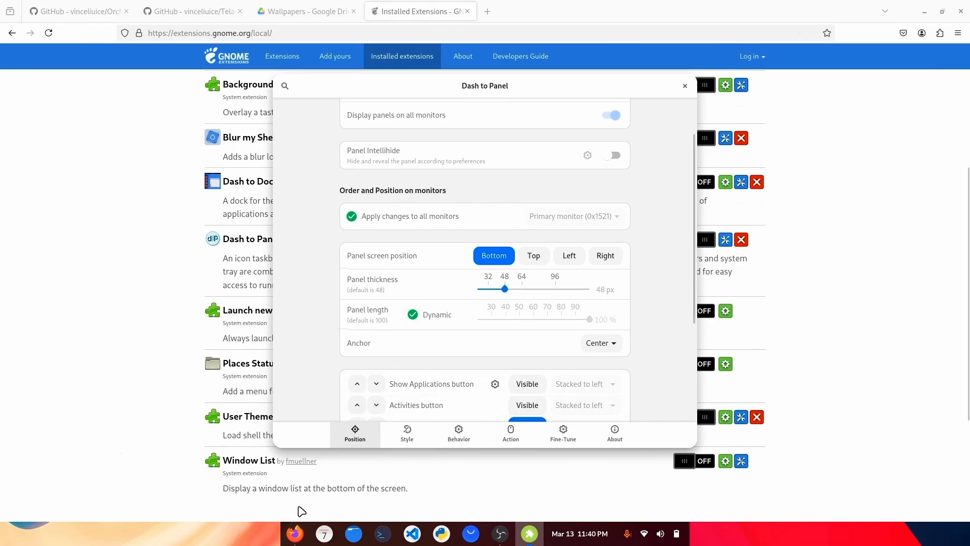
pyautogui.click(418, 441)
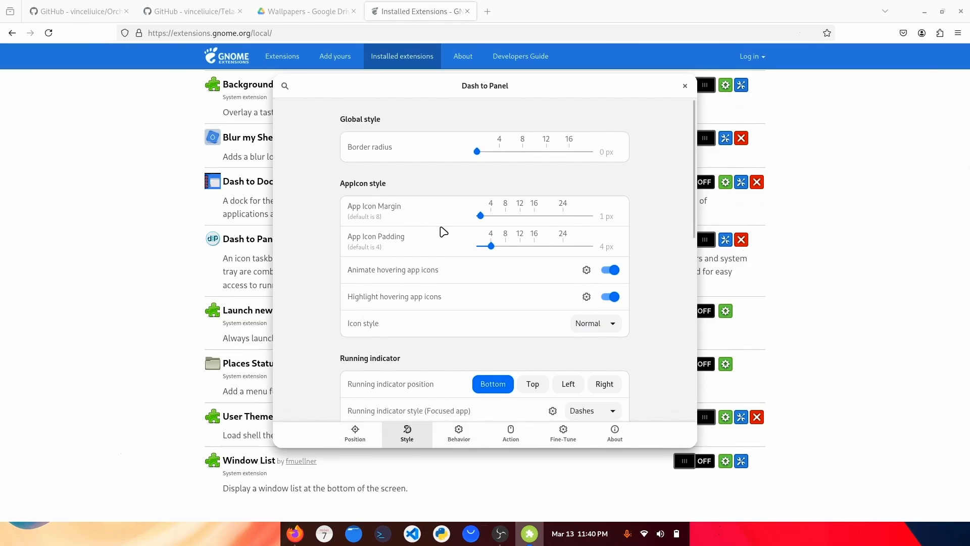
pyautogui.moveTo(478, 152); pyautogui.dragTo(613, 154)
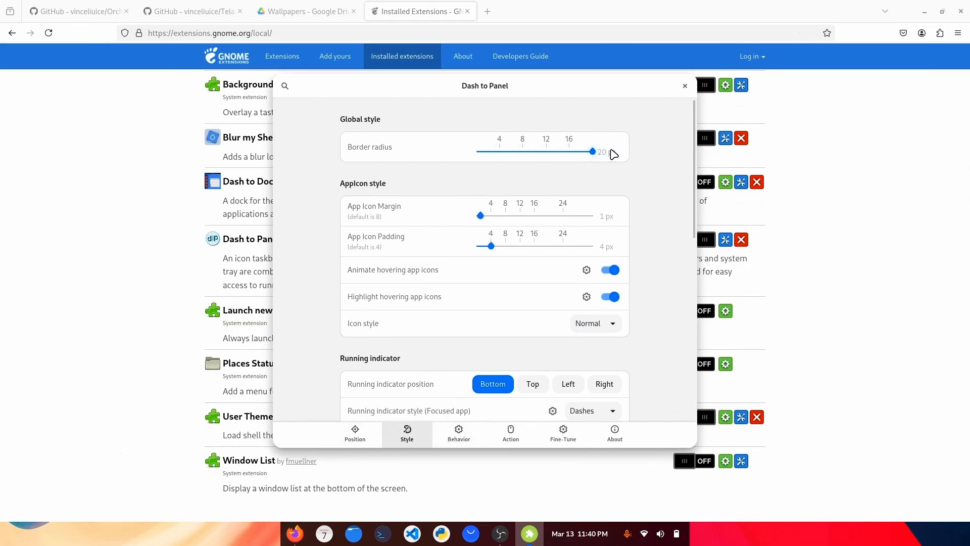
# Set the panel thickness to 76 px and enable Panel Intellihide, leaving its options at their defaults.
pyautogui.click(363, 427)
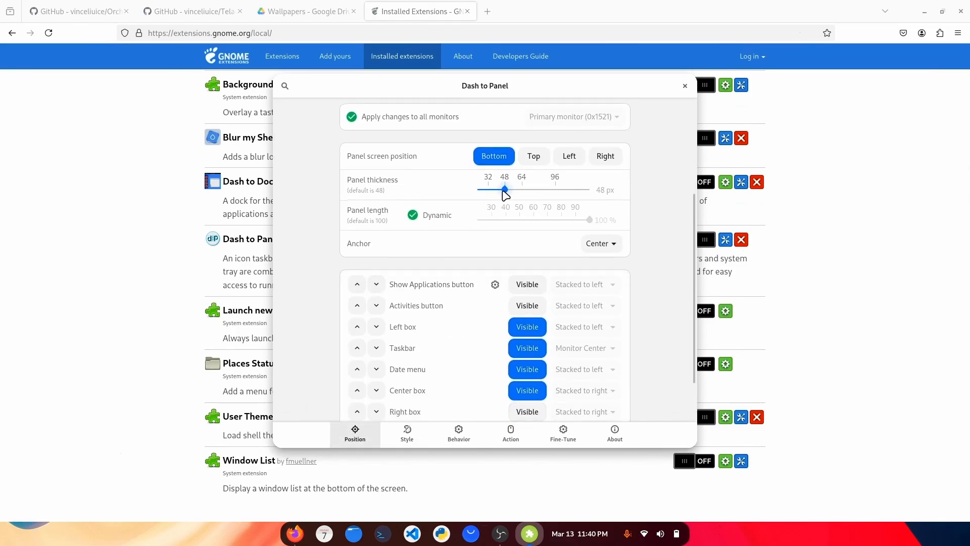
pyautogui.moveTo(522, 193); pyautogui.dragTo(537, 191)
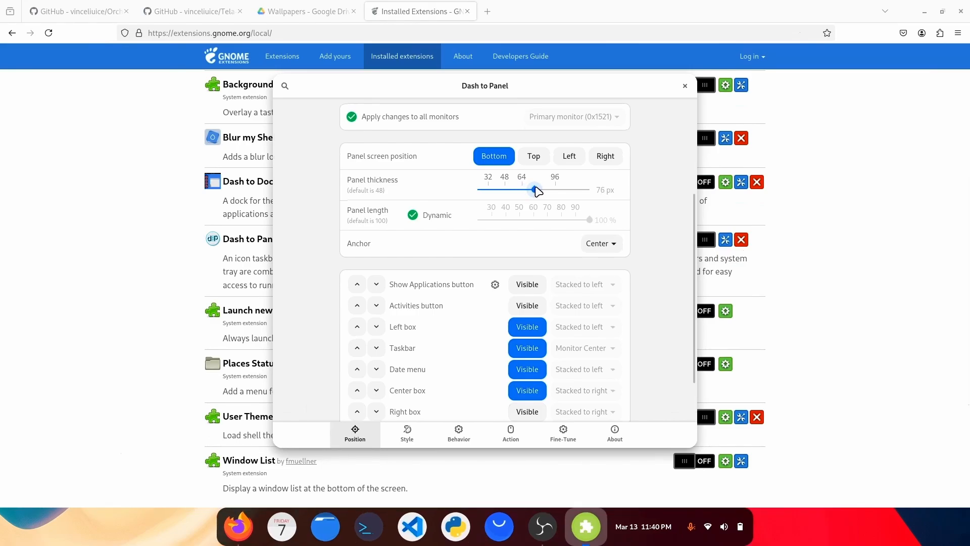
pyautogui.scroll(5, 581, 191)
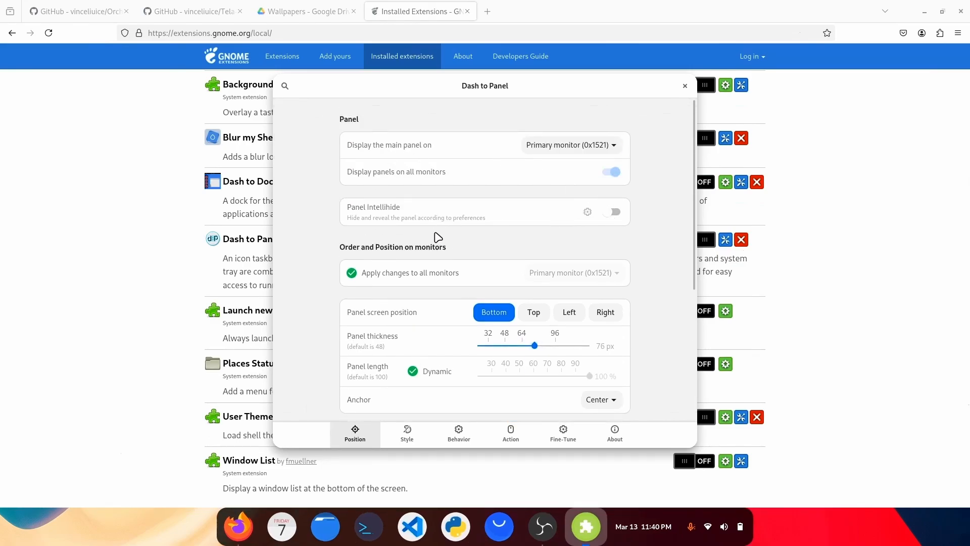
pyautogui.click(610, 215)
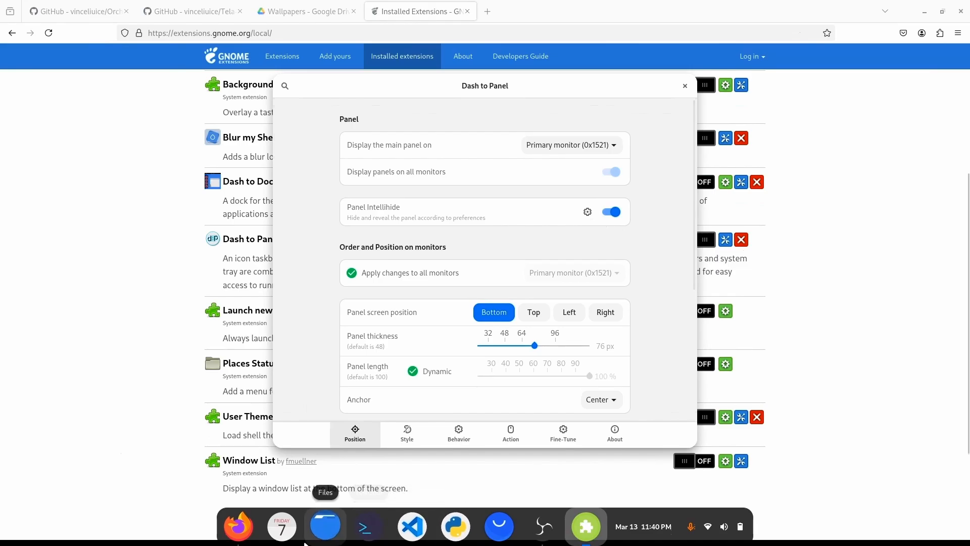
pyautogui.click(587, 212)
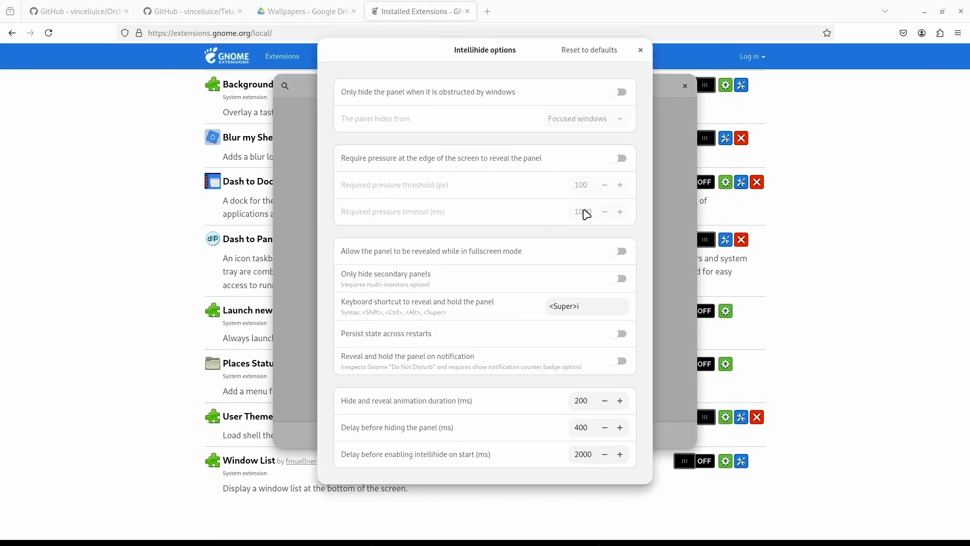
pyautogui.press('Escape')
# Show the Dash to Panel style settings, move their window to a workspace away from the browser and place it higher on the desktop.
pyautogui.click(394, 435)
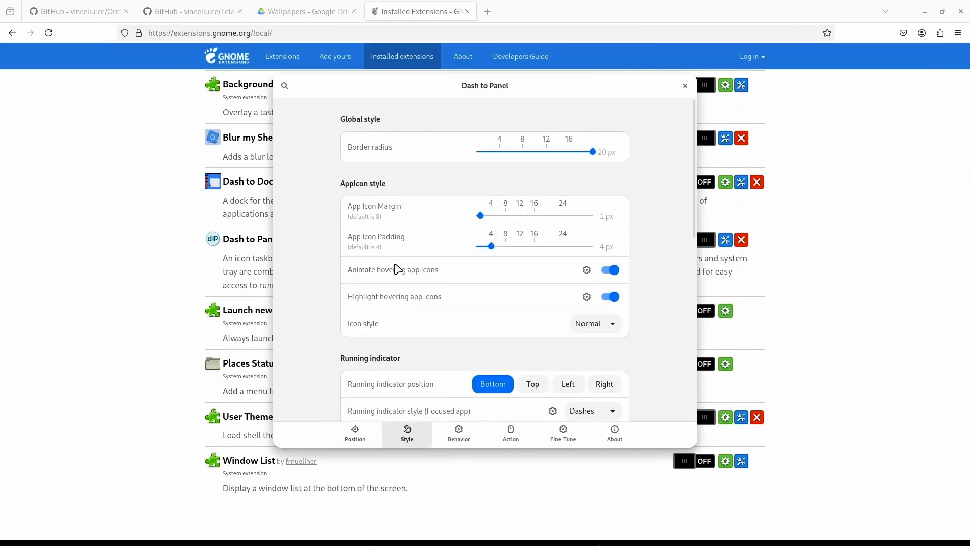
pyautogui.press('super')
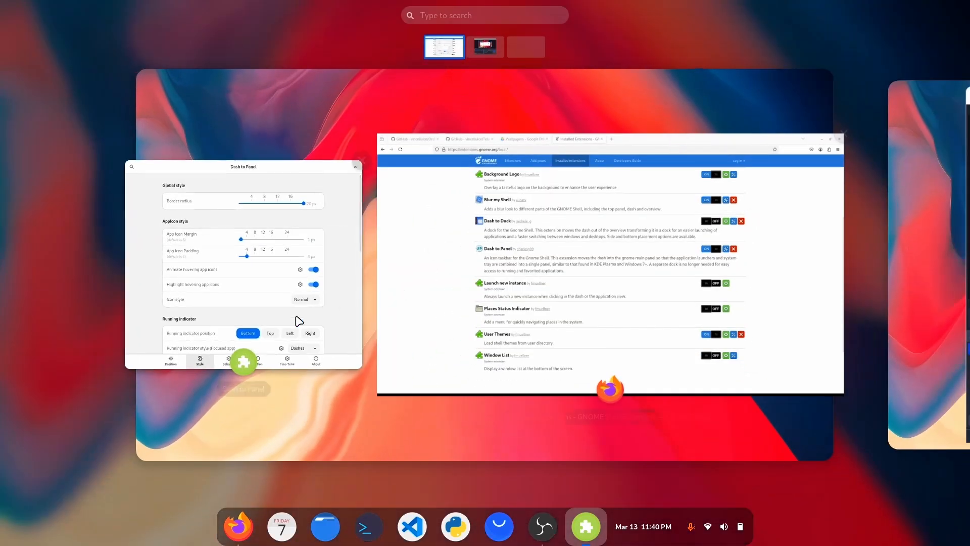
pyautogui.moveTo(298, 320); pyautogui.dragTo(901, 234)
pyautogui.press('super')
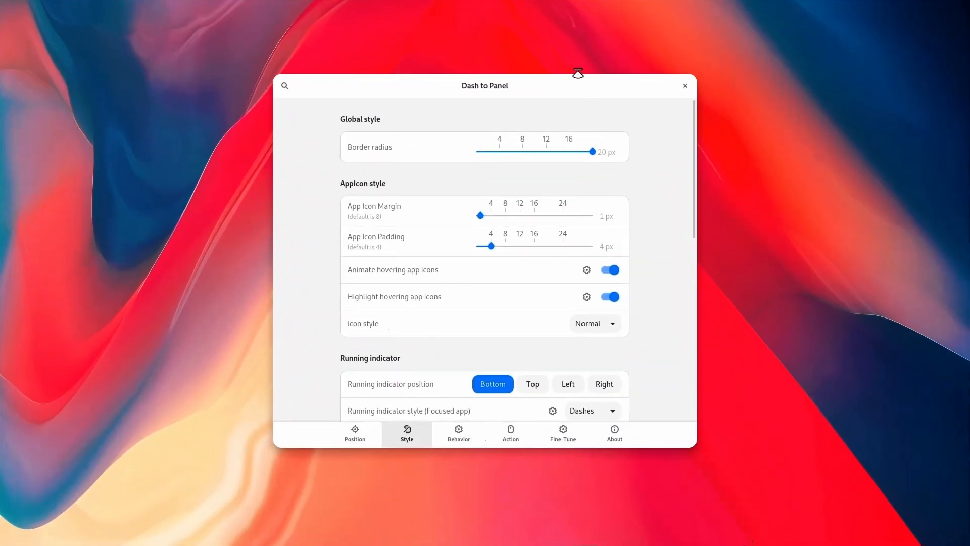
pyautogui.moveTo(569, 85); pyautogui.dragTo(558, 20)
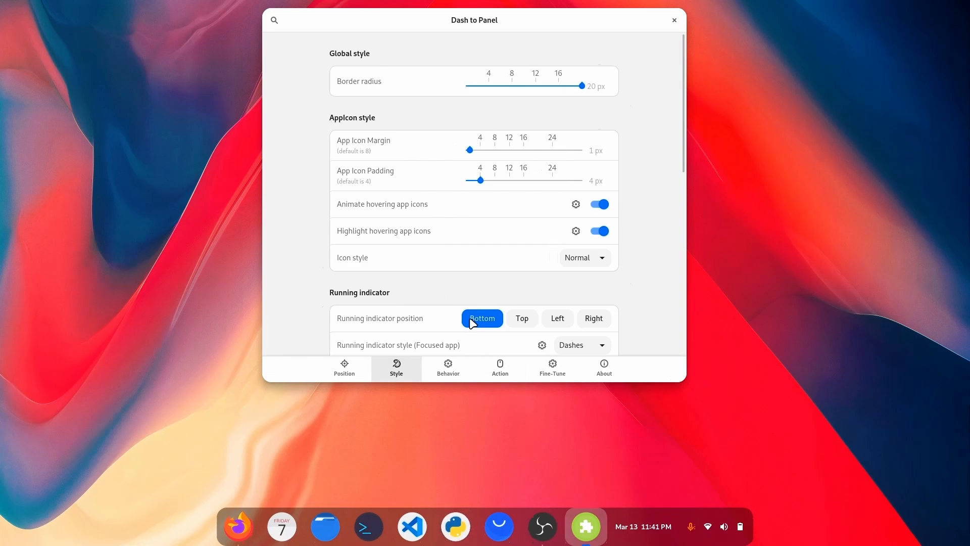
# Try an App Icon Padding of 32 px, and lower the padding to the slider's minimum.
pyautogui.moveTo(320, 541)
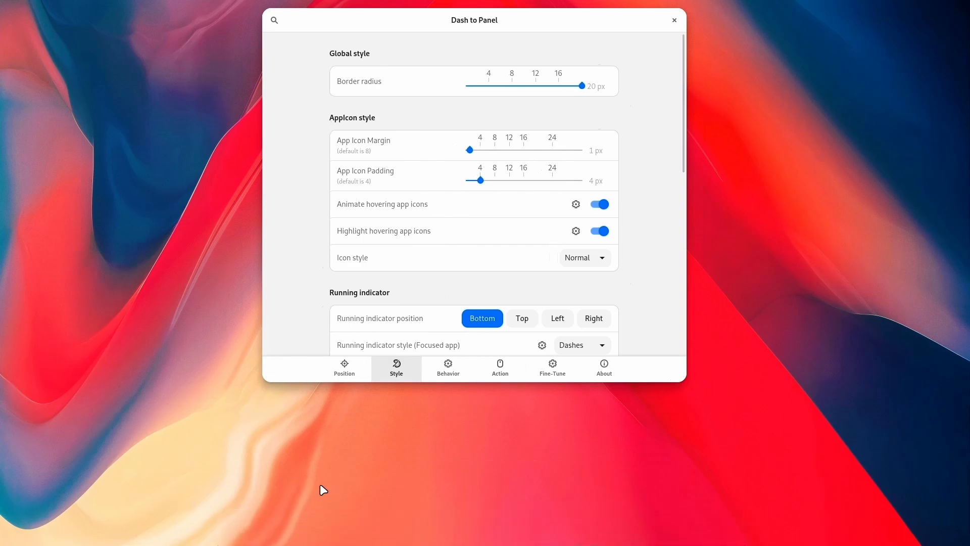
pyautogui.scroll(5, 541, 187)
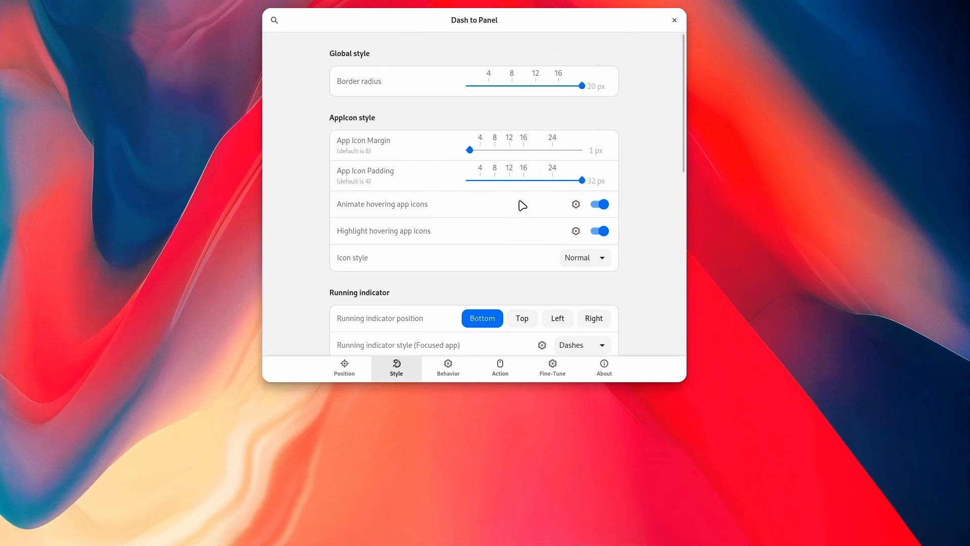
pyautogui.moveTo(526, 183); pyautogui.dragTo(407, 182)
# Set Intellihide to only hide the panel when it is obstructed by windows, and move the settings window lower on the desktop.
pyautogui.click(367, 376)
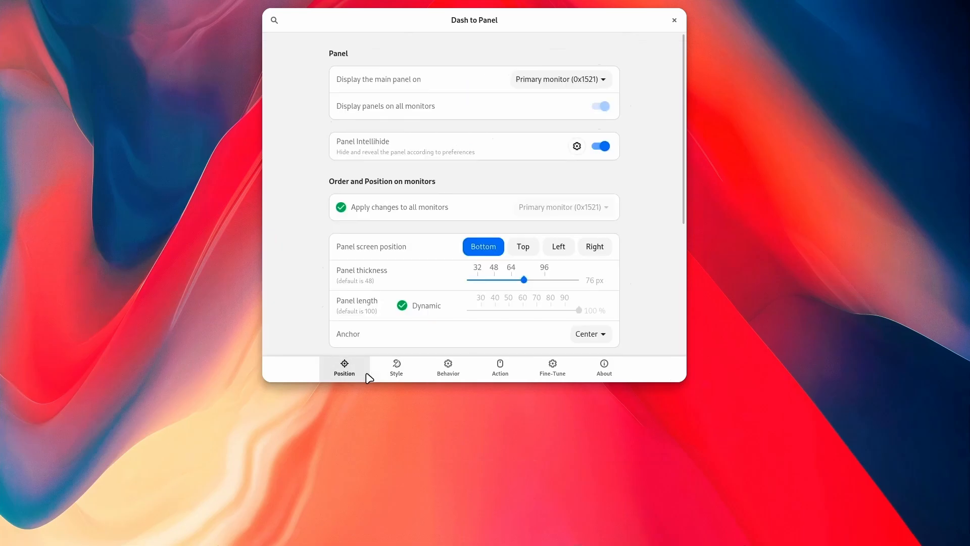
pyautogui.click(576, 146)
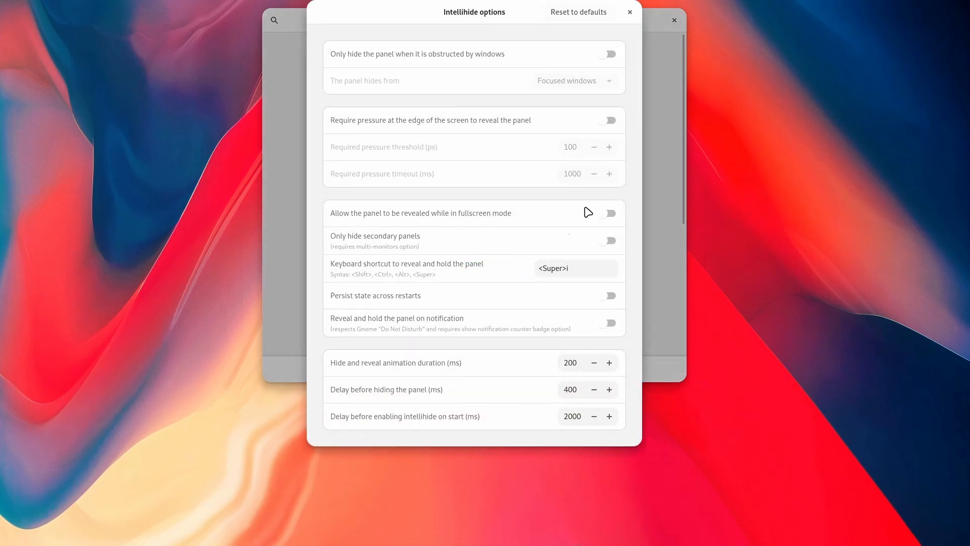
pyautogui.click(611, 55)
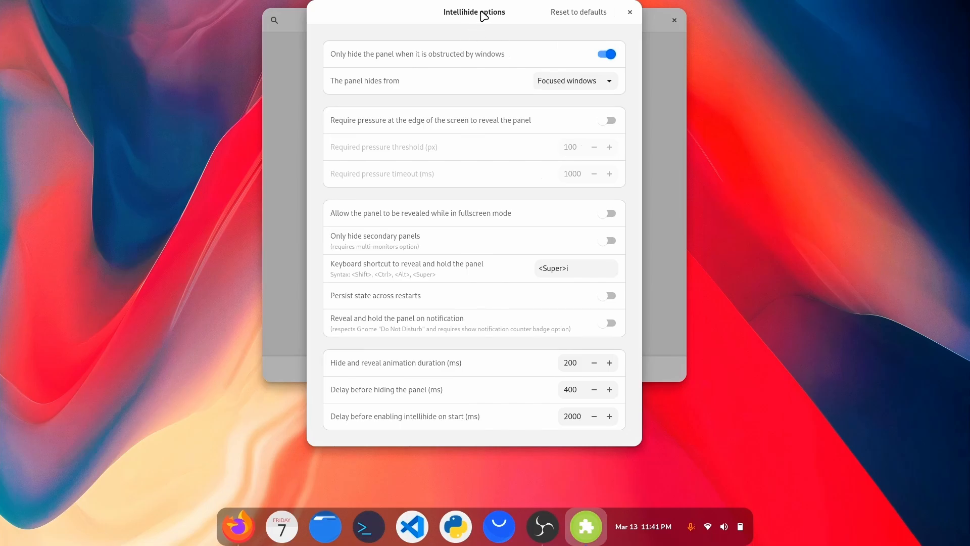
pyautogui.moveTo(483, 15); pyautogui.dragTo(504, 63)
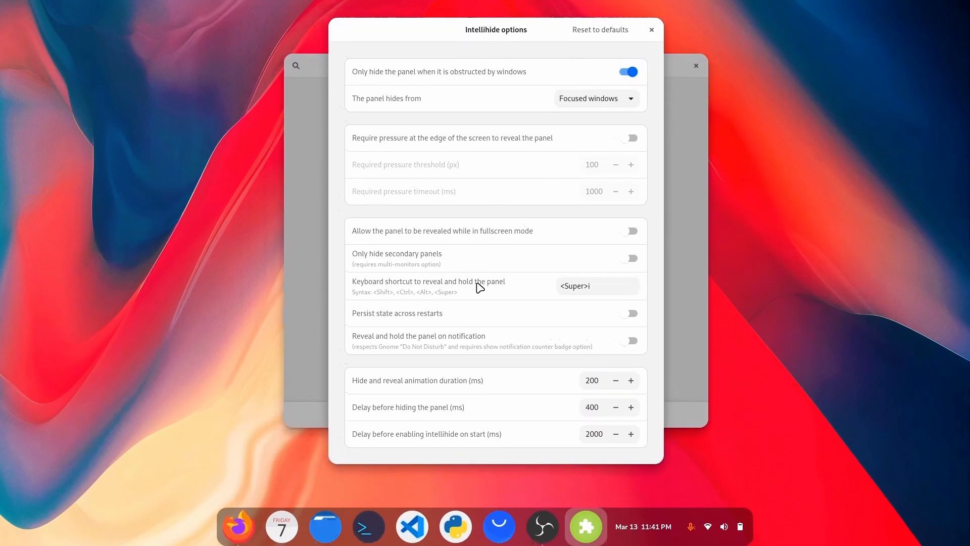
pyautogui.click(652, 30)
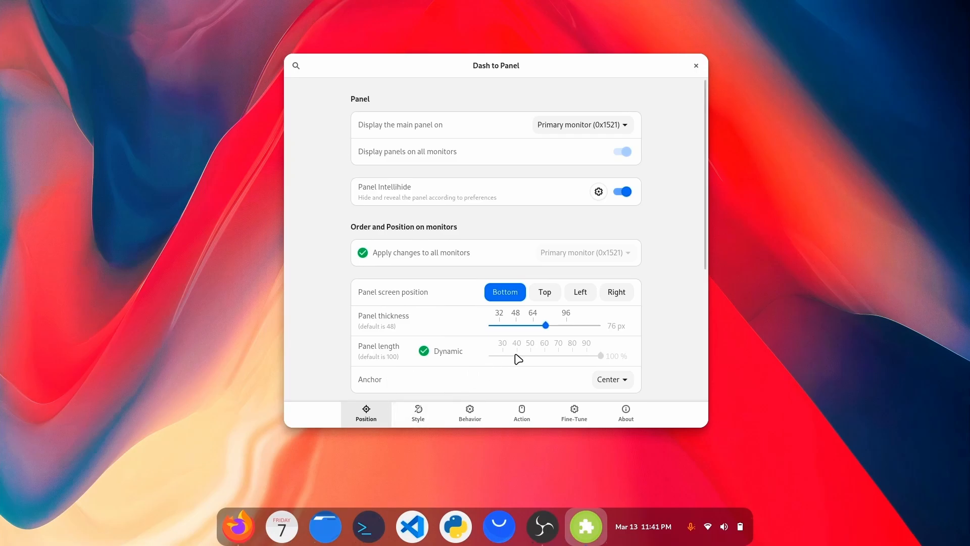
# Set the App Icon Margin to 0 px and the App Icon Padding to 6 px in the panel's style settings.
pyautogui.click(419, 417)
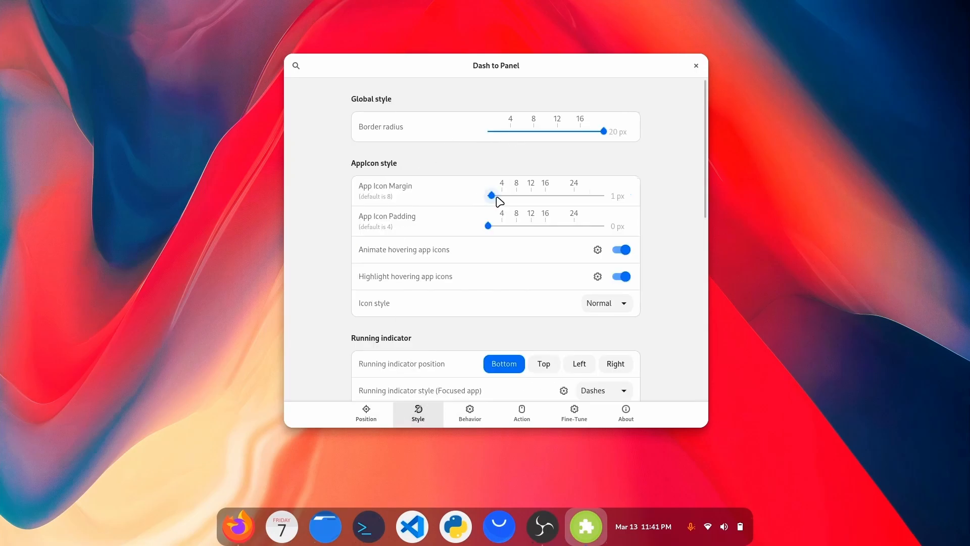
pyautogui.moveTo(495, 200)
pyautogui.mouseDown()
pyautogui.moveTo(485, 199)
pyautogui.moveTo(528, 196)
pyautogui.moveTo(489, 197)
pyautogui.mouseUp()
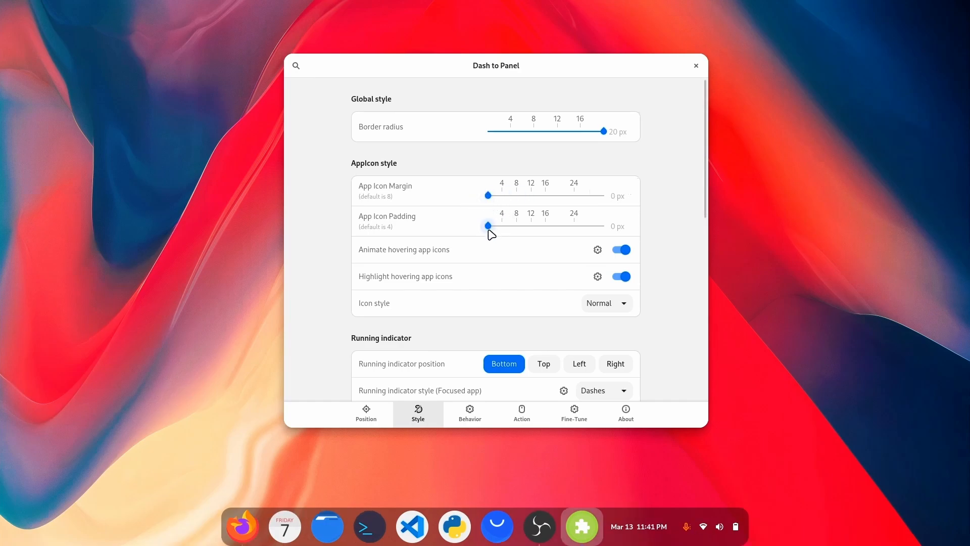
pyautogui.moveTo(489, 230); pyautogui.dragTo(510, 231)
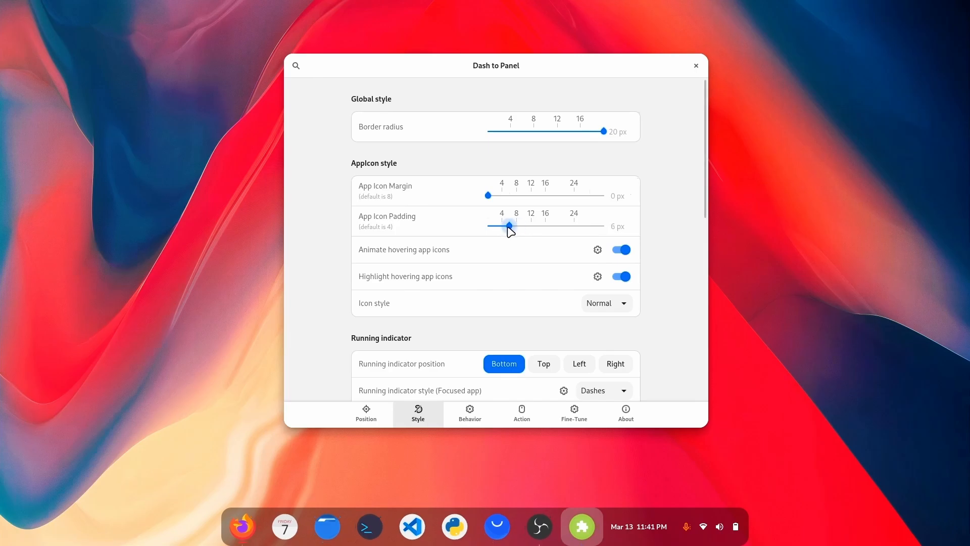
# Set the panel style's side padding to 8 px, keeping the side margins at 0 px.
pyautogui.scroll(-10, 469, 256)
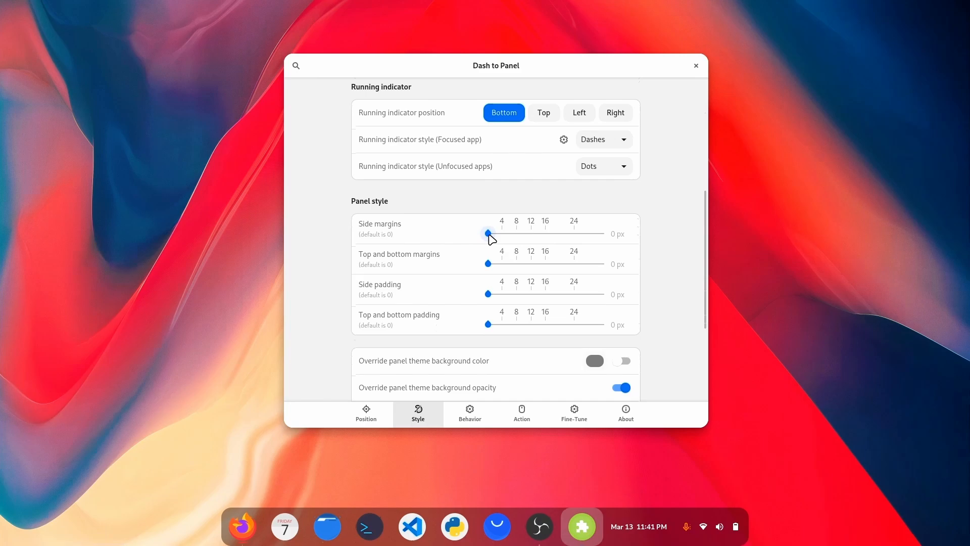
pyautogui.moveTo(488, 233)
pyautogui.mouseDown()
pyautogui.moveTo(526, 235)
pyautogui.moveTo(488, 234)
pyautogui.mouseUp()
pyautogui.moveTo(489, 295); pyautogui.dragTo(520, 296)
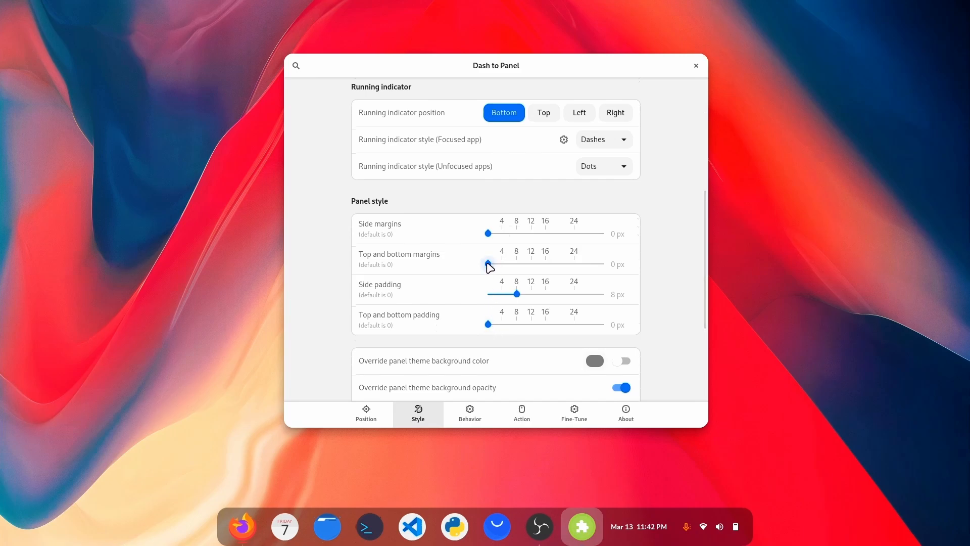
# Raise the panel's top and bottom margins to 19 px and set the panel thickness to 83 px.
pyautogui.moveTo(489, 266); pyautogui.dragTo(539, 270)
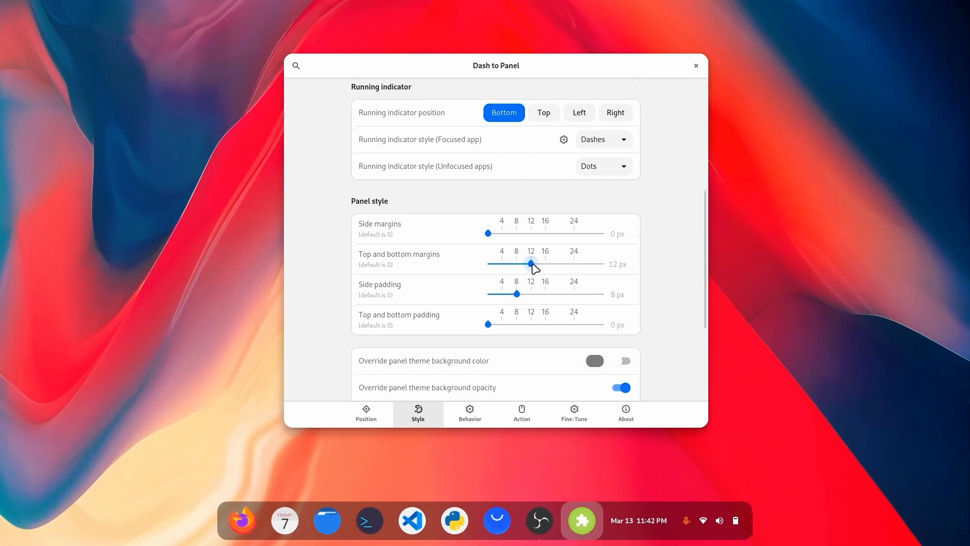
pyautogui.moveTo(535, 268); pyautogui.dragTo(565, 268)
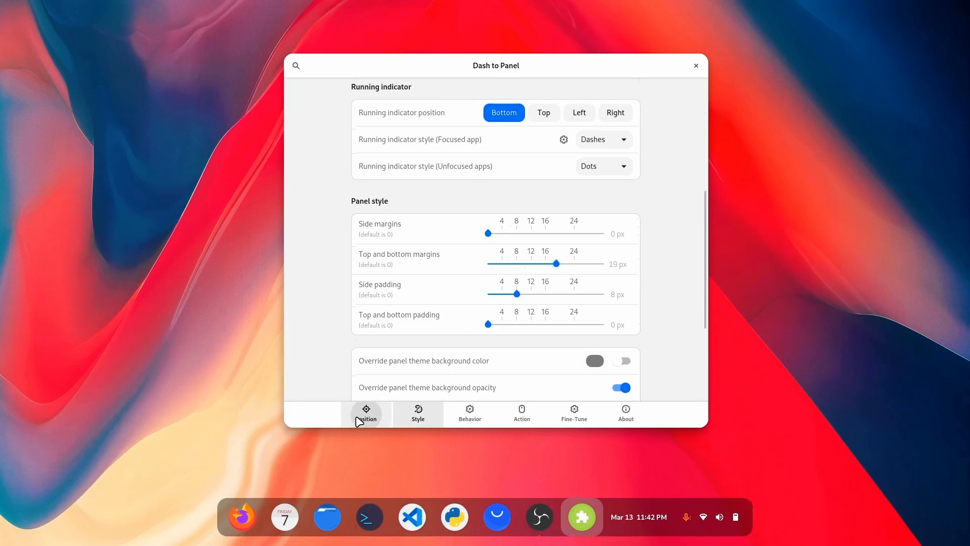
pyautogui.click(360, 419)
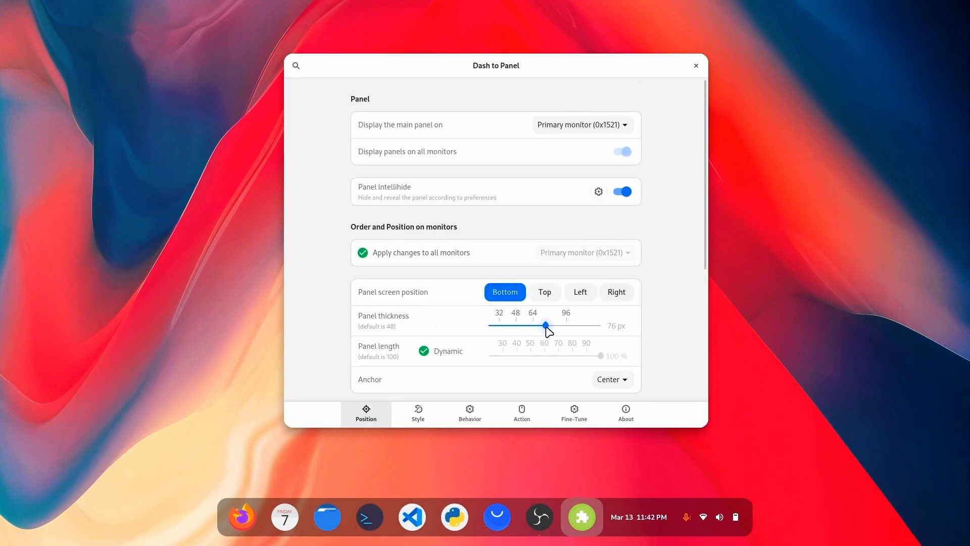
pyautogui.moveTo(545, 326); pyautogui.dragTo(553, 327)
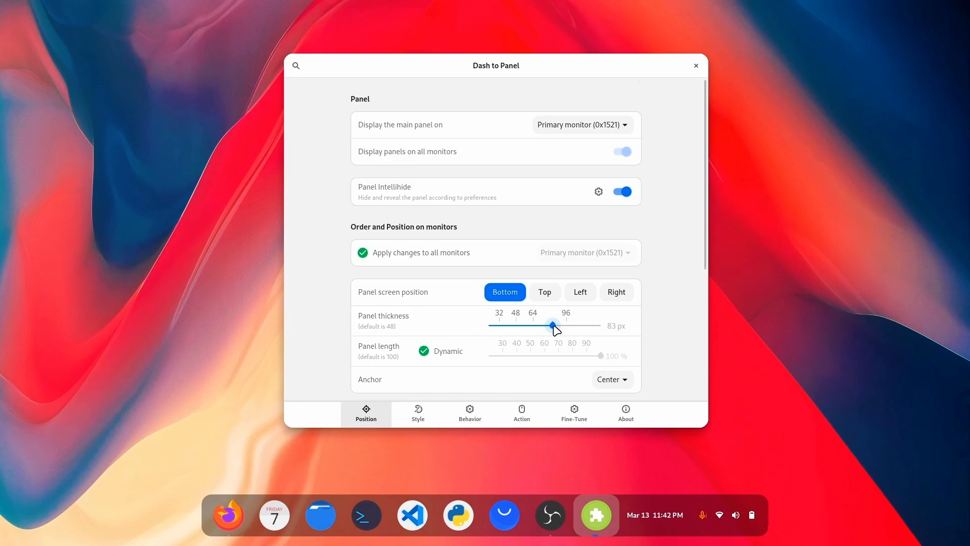
# Review the panel's dynamic background opacity options in the style settings without changing them.
pyautogui.click(435, 420)
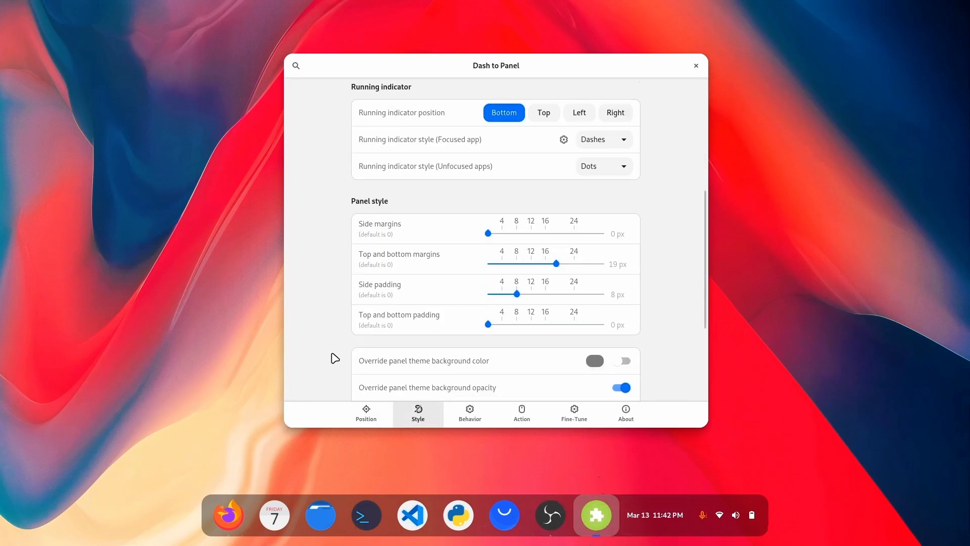
pyautogui.scroll(-3, 335, 358)
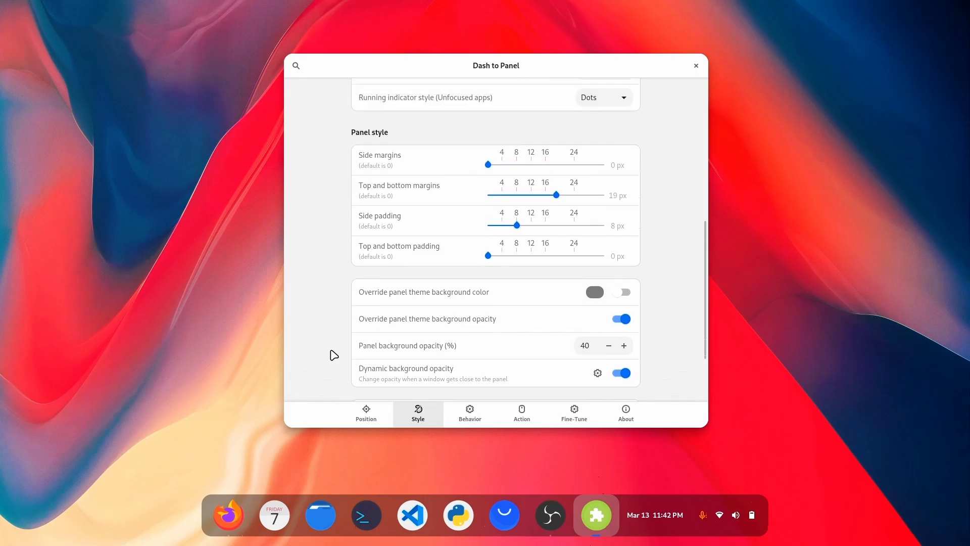
pyautogui.scroll(-2, 334, 355)
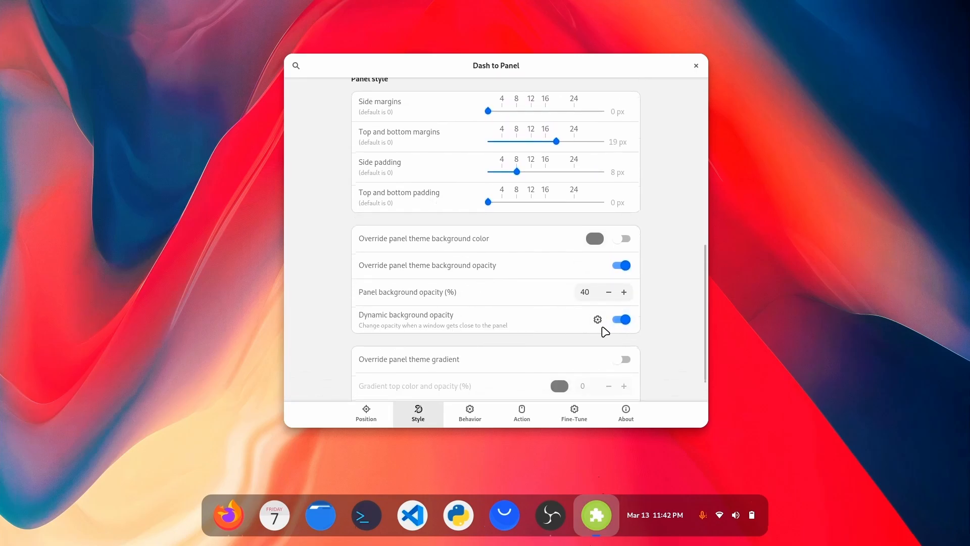
pyautogui.click(601, 327)
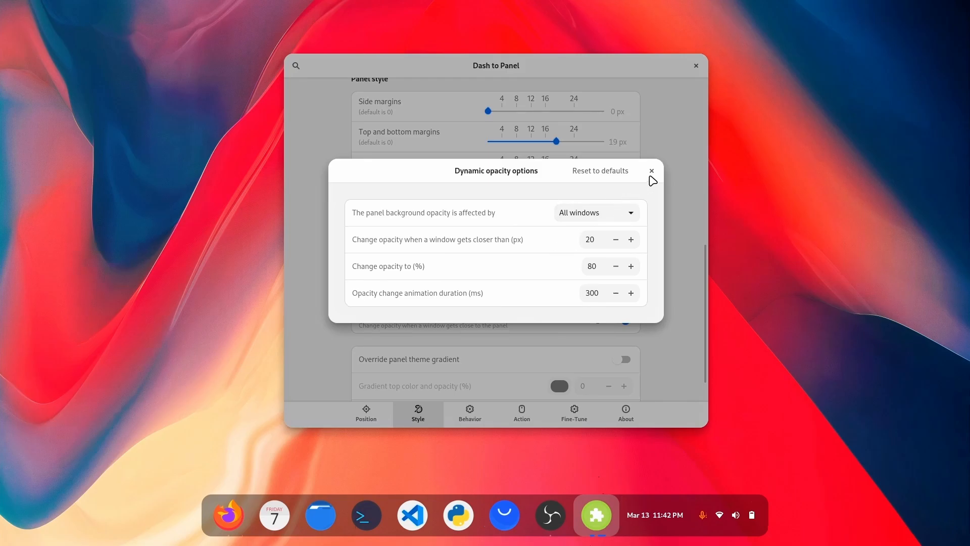
pyautogui.click(651, 171)
# Turn off highlighting of the focused application in the running indicator options for the focused app.
pyautogui.scroll(10, 660, 171)
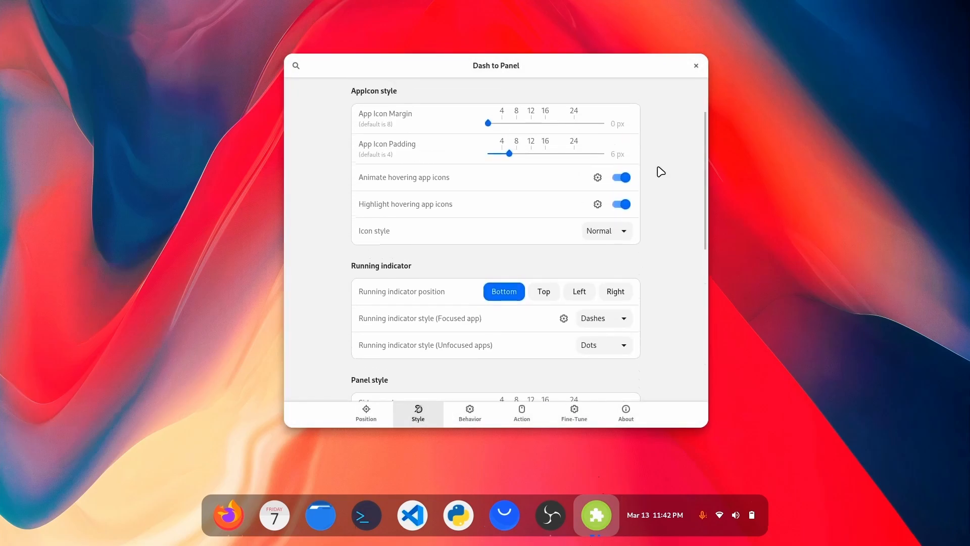
pyautogui.scroll(2, 661, 170)
pyautogui.scroll(-3, 660, 169)
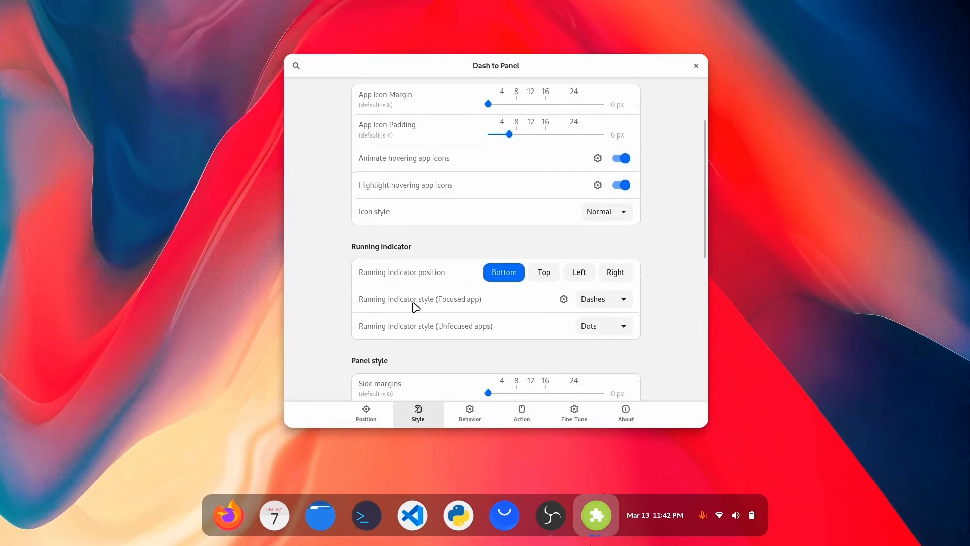
pyautogui.click(563, 300)
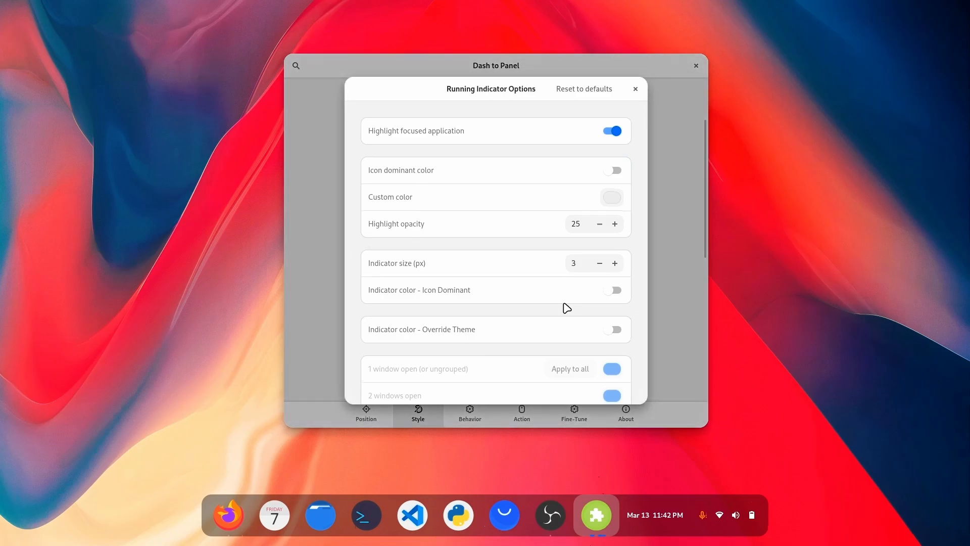
pyautogui.click(621, 134)
pyautogui.click(636, 89)
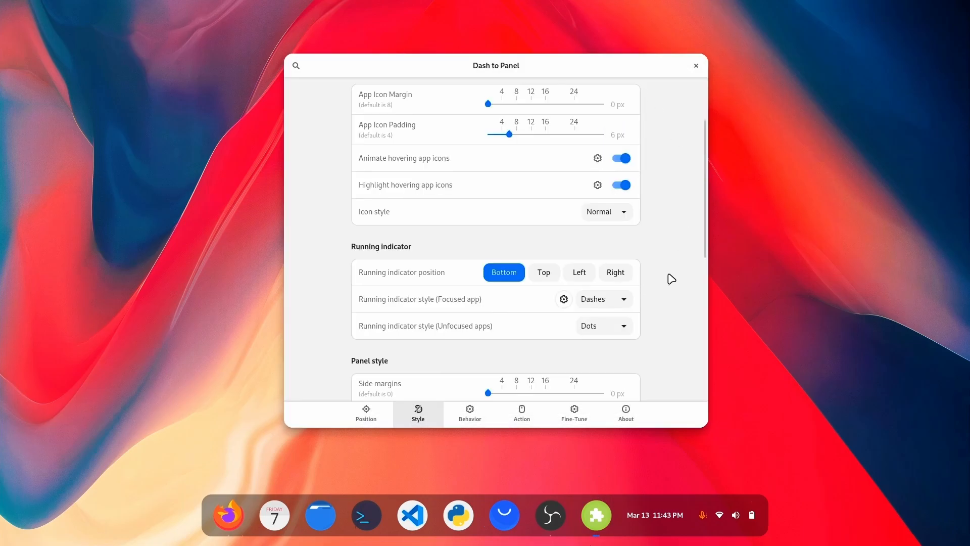
# Enable the icon-dominant indicator color and increase the running indicator size by one increment.
pyautogui.scroll(-2, 670, 278)
pyautogui.click(564, 247)
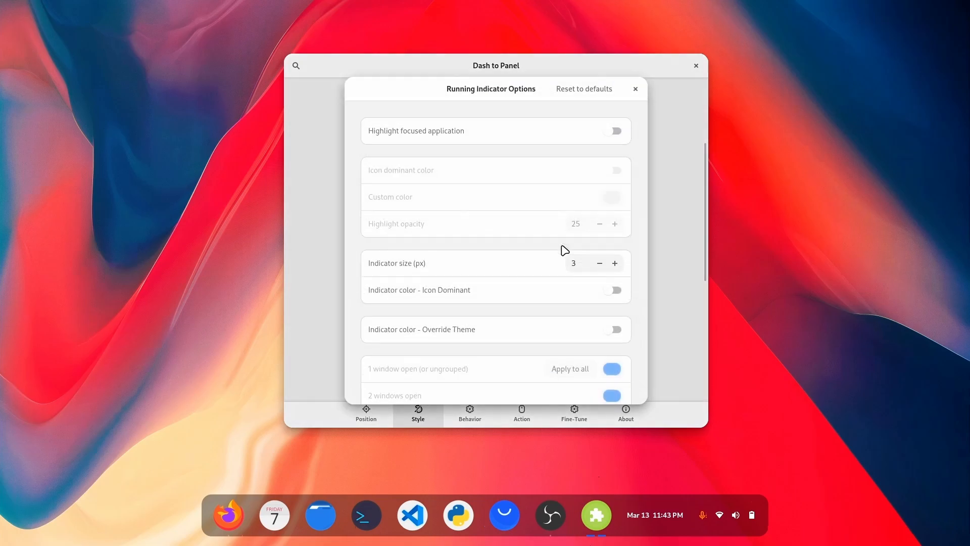
pyautogui.scroll(-3, 533, 306)
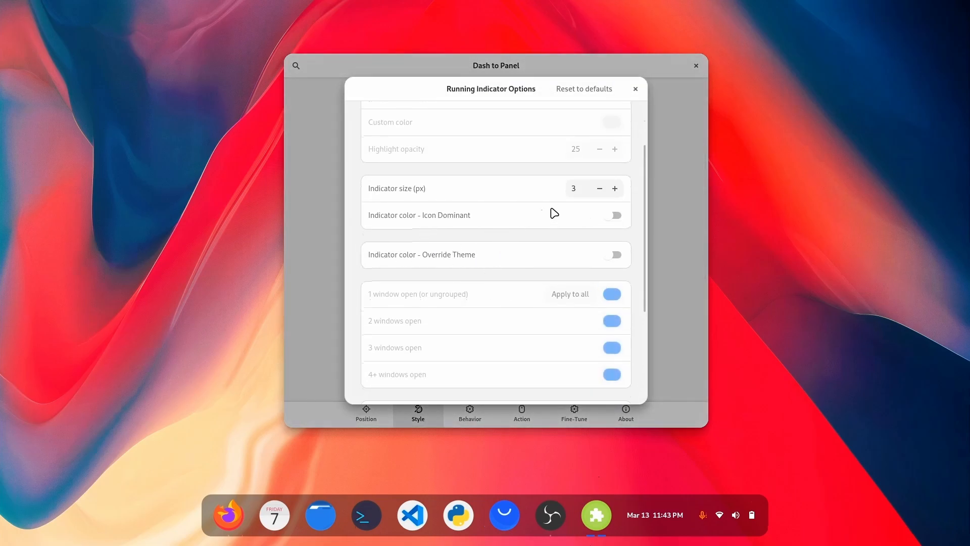
pyautogui.click(614, 217)
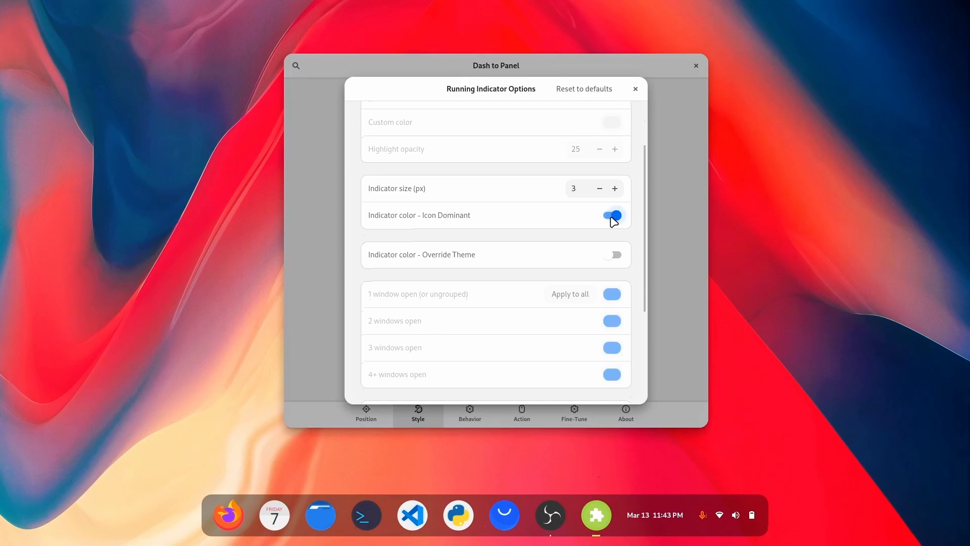
pyautogui.click(614, 188)
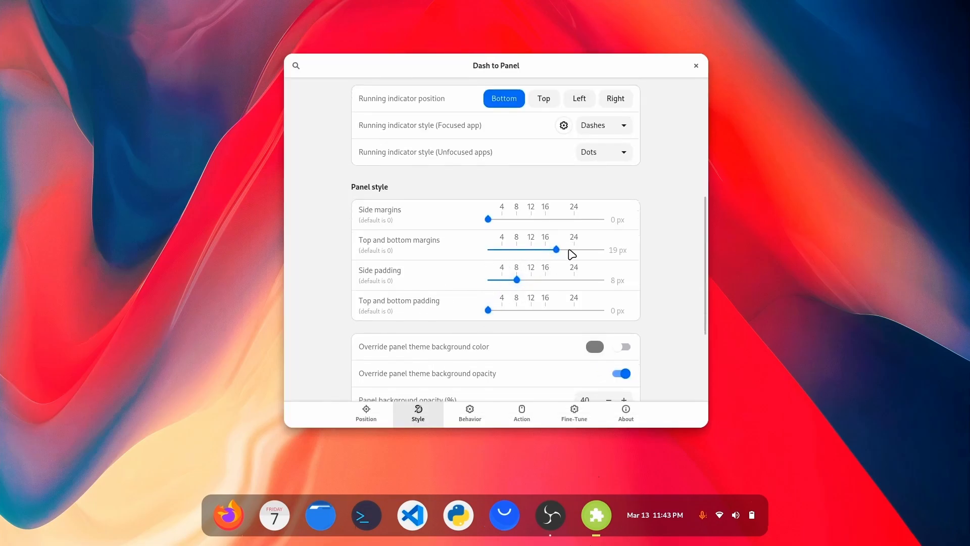
# Set the panel's top and bottom margins to 13 px and its top and bottom padding to 2 px.
pyautogui.moveTo(559, 253); pyautogui.dragTo(537, 252)
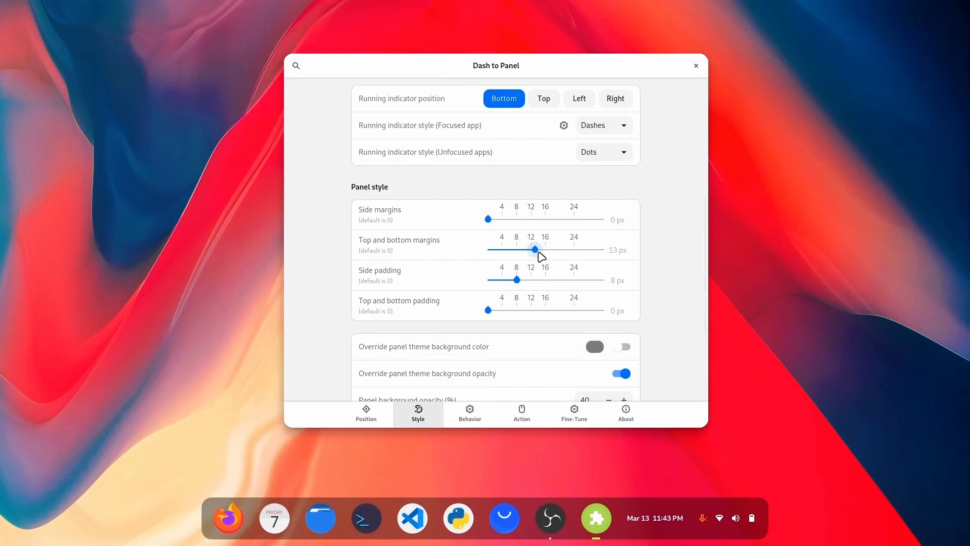
pyautogui.moveTo(526, 312); pyautogui.dragTo(554, 305)
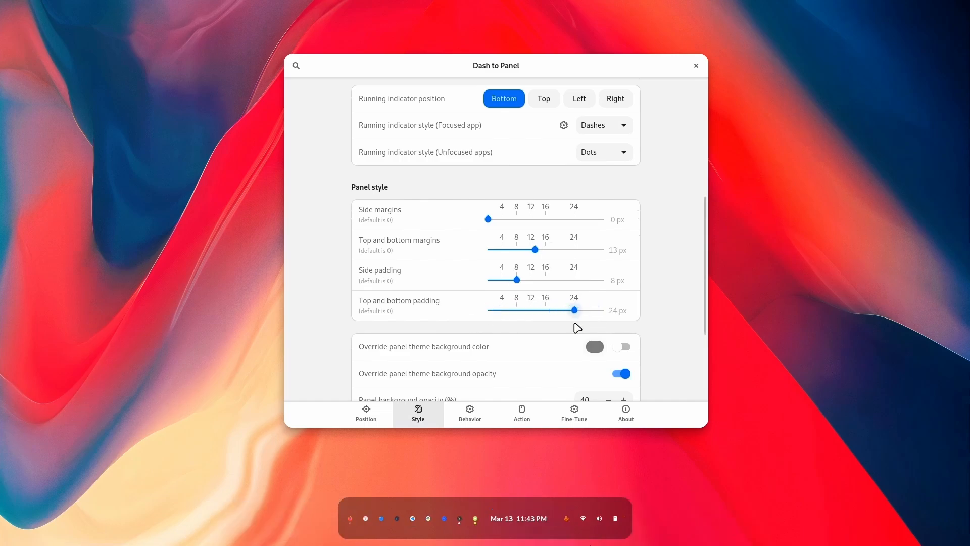
pyautogui.moveTo(553, 309); pyautogui.dragTo(416, 334)
pyautogui.moveTo(489, 318); pyautogui.dragTo(497, 317)
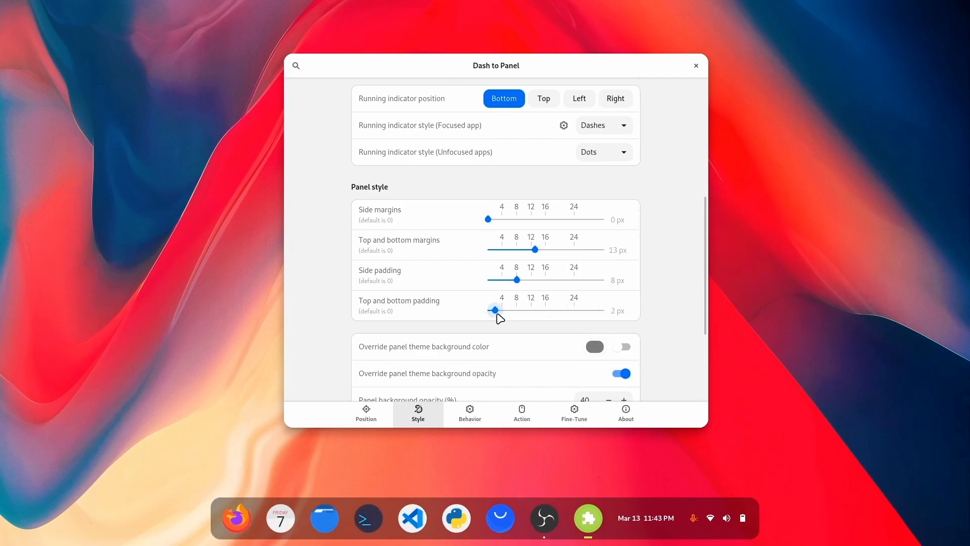
# Look over the panel's style and behavior settings without changes, and close the Dash to Panel settings.
pyautogui.scroll(5, 364, 303)
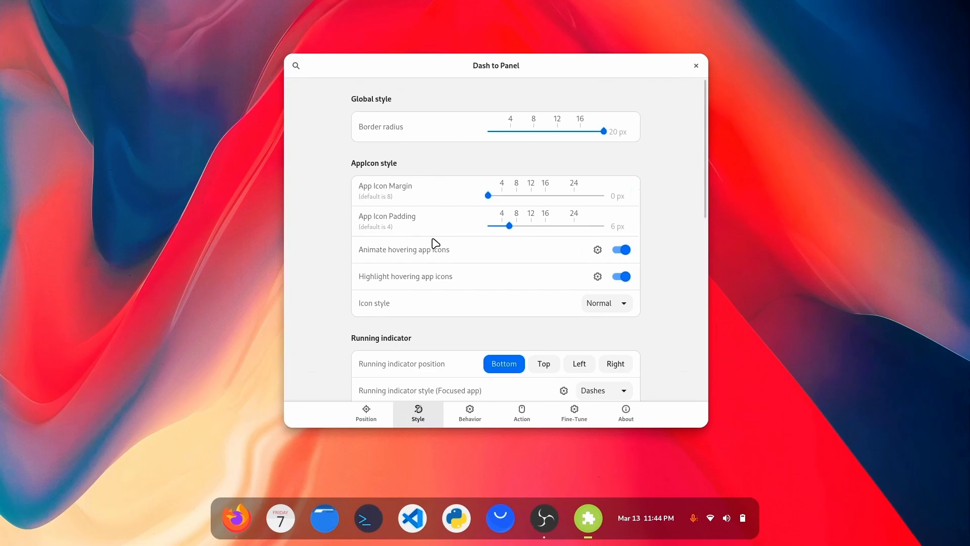
pyautogui.scroll(-8, 372, 302)
pyautogui.scroll(8, 369, 303)
pyautogui.click(462, 425)
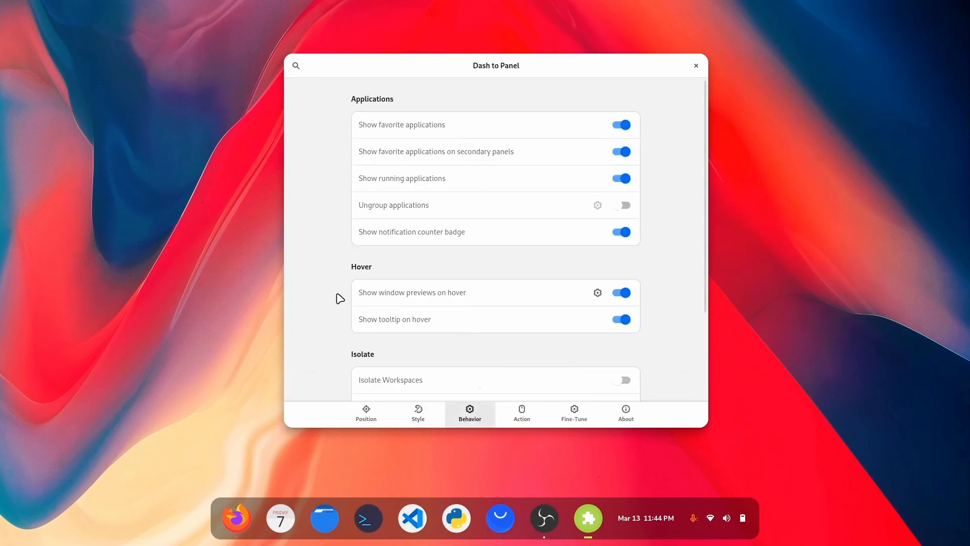
pyautogui.scroll(-3, 342, 301)
pyautogui.scroll(4, 341, 301)
pyautogui.click(696, 66)
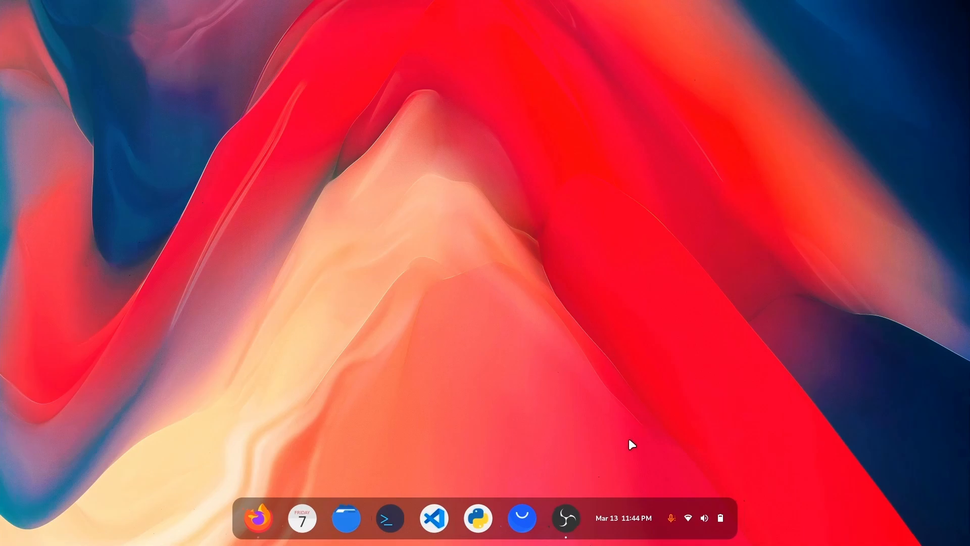
# Check the dock's calendar and quick settings popups, close them and show the Activities overview.
pyautogui.click(618, 524)
pyautogui.click(618, 524)
pyautogui.click(618, 525)
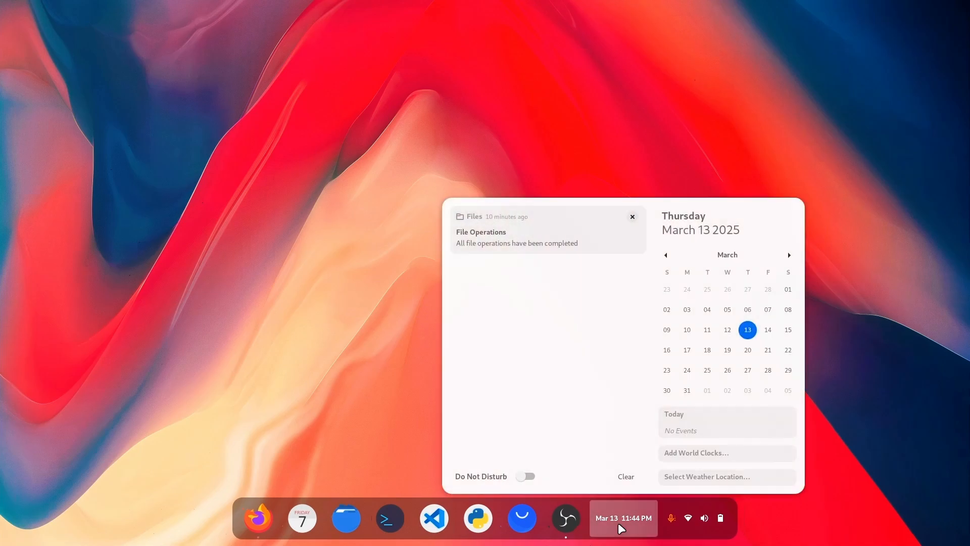
pyautogui.click(701, 515)
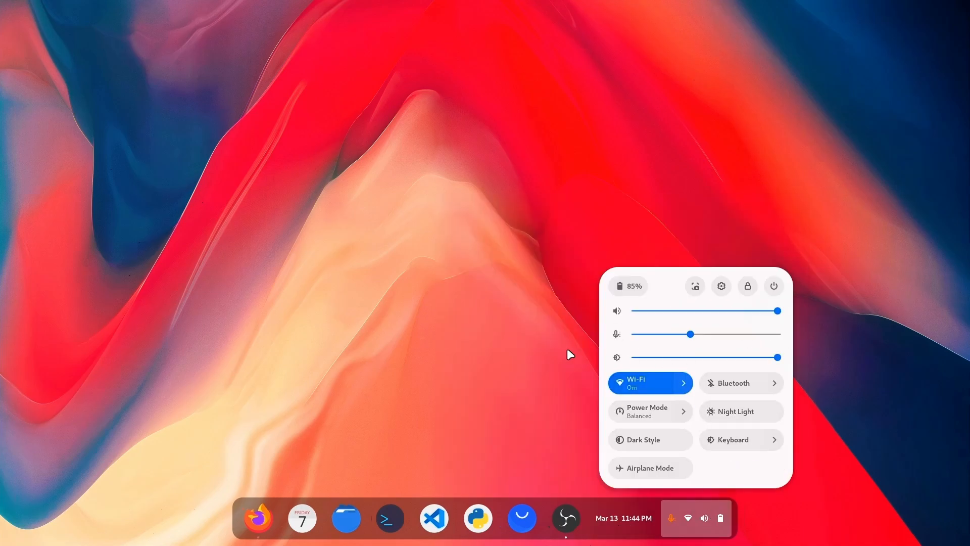
pyautogui.click(531, 376)
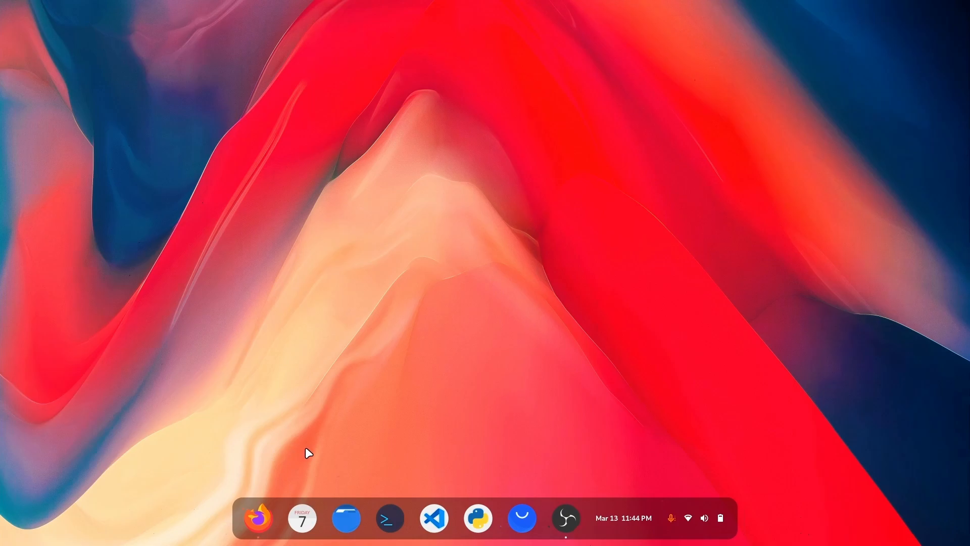
pyautogui.press('super')
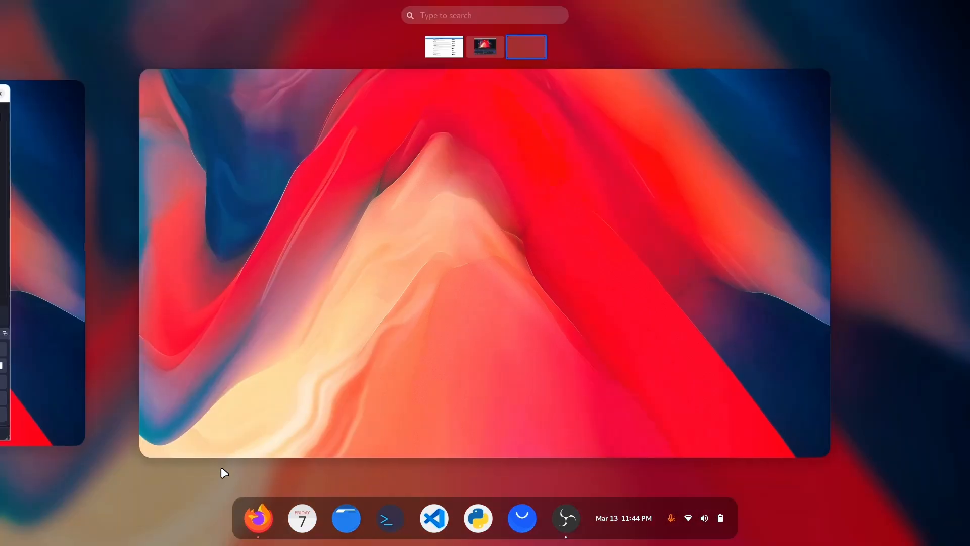
# Check the Activities overview and the second page of the application grid, and return to the empty desktop.
pyautogui.click(324, 387)
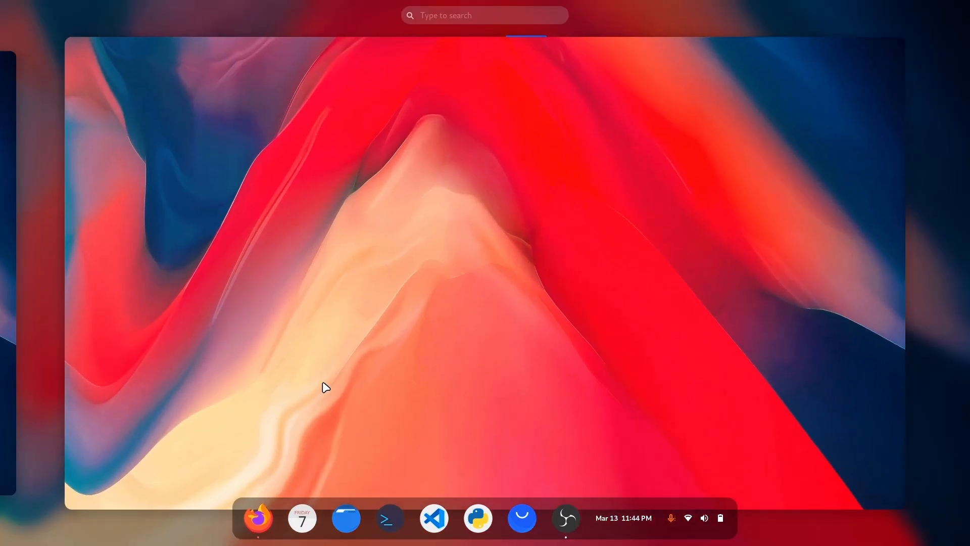
pyautogui.press('super')
pyautogui.press('super')
pyautogui.scroll(-1, 537, 359)
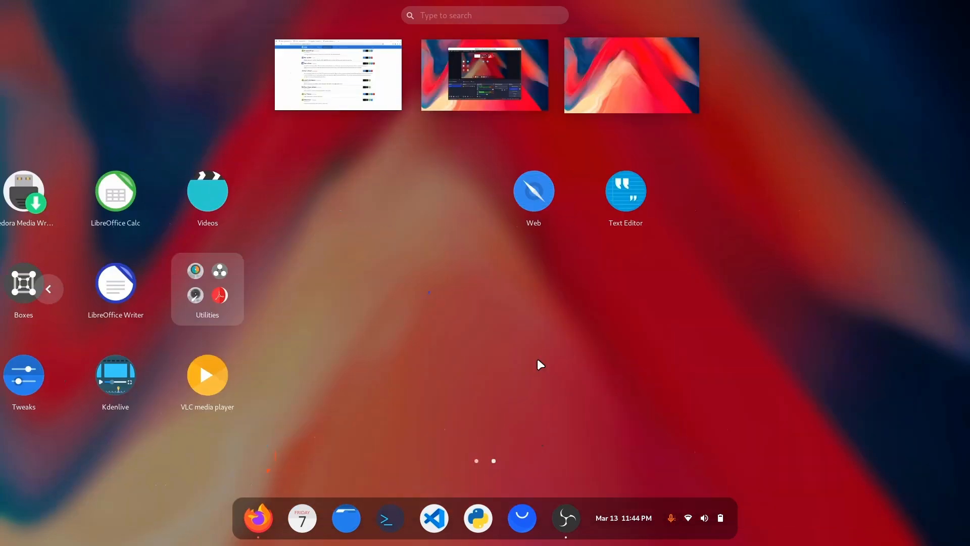
pyautogui.press('super')
pyautogui.press('super+Page_Up')
pyautogui.press('super+Page_Up')
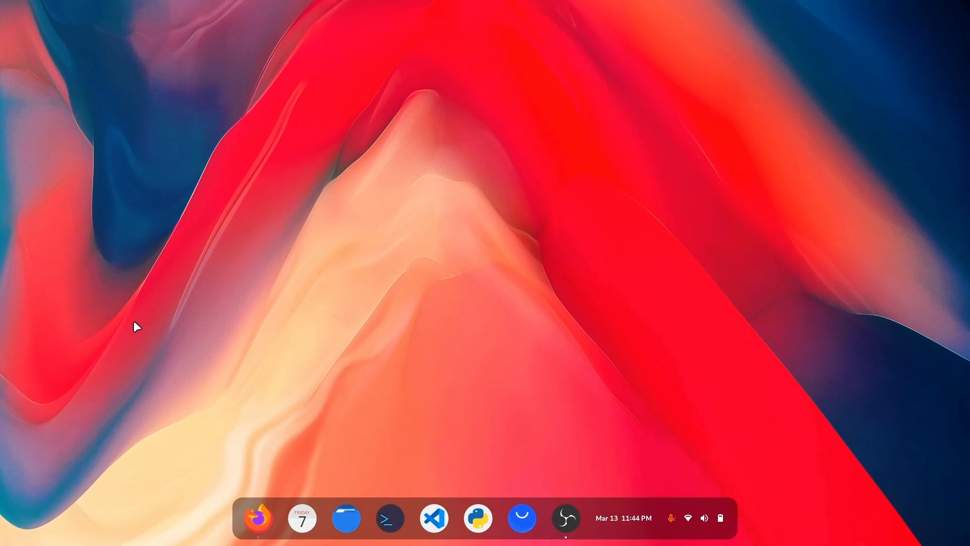
# Switch to the Firefox workspace, bring up the Wallpapers Google Drive page and return to the empty desktop workspace.
pyautogui.hotkey('ctrl', 'alt', 'Left')
pyautogui.hotkey('ctrl', 'alt', 'Left')
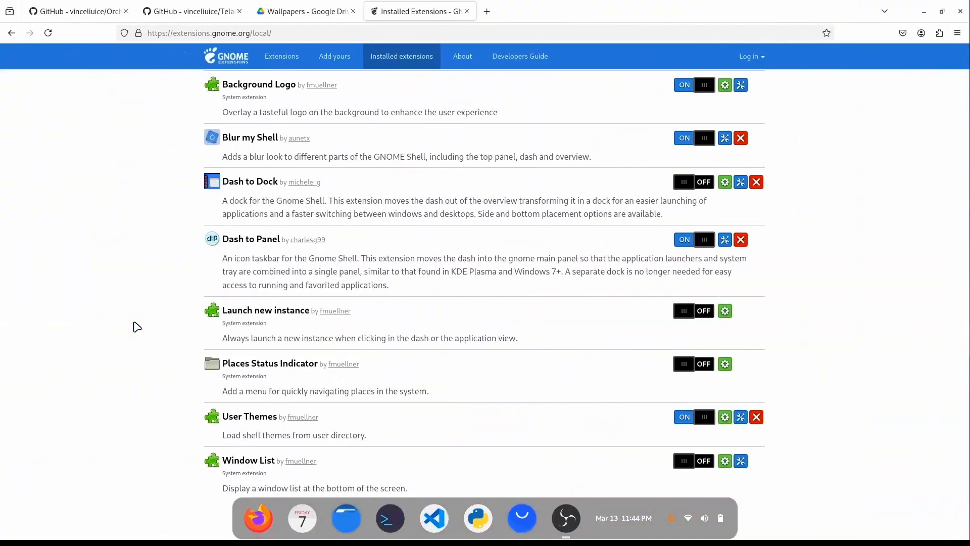
pyautogui.click(300, 10)
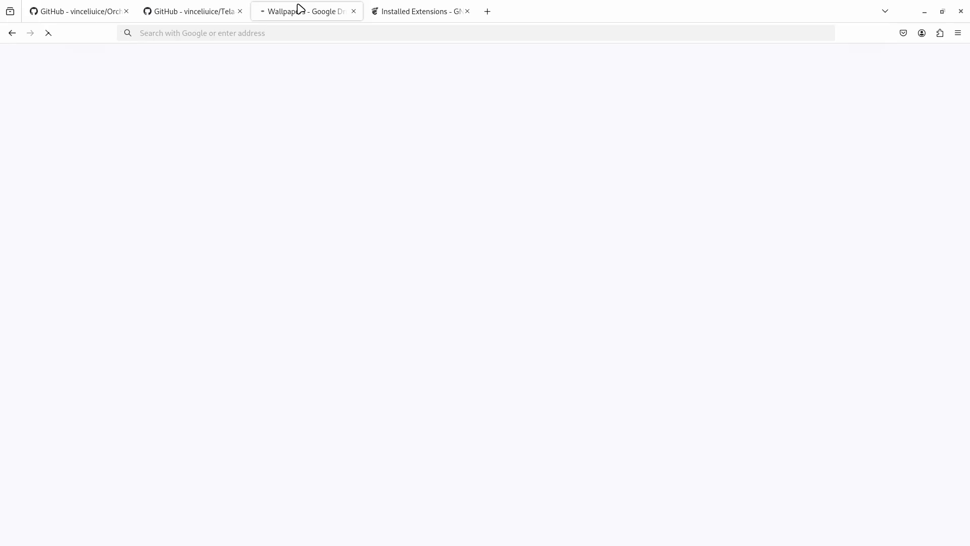
pyautogui.hotkey('ctrl', 'alt', 'Right')
pyautogui.hotkey('ctrl', 'alt', 'Right')
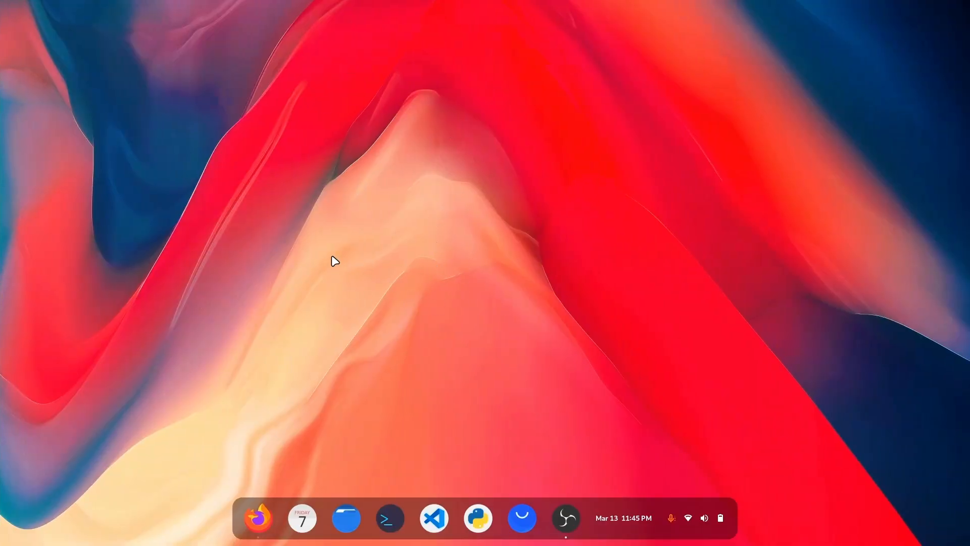
# Return to the Google Drive Wallpapers folder in Firefox, show it in grid layout and look through the wallpaper images.
pyautogui.hotkey('ctrl', 'alt', 'Left')
pyautogui.hotkey('ctrl', 'alt', 'Left')
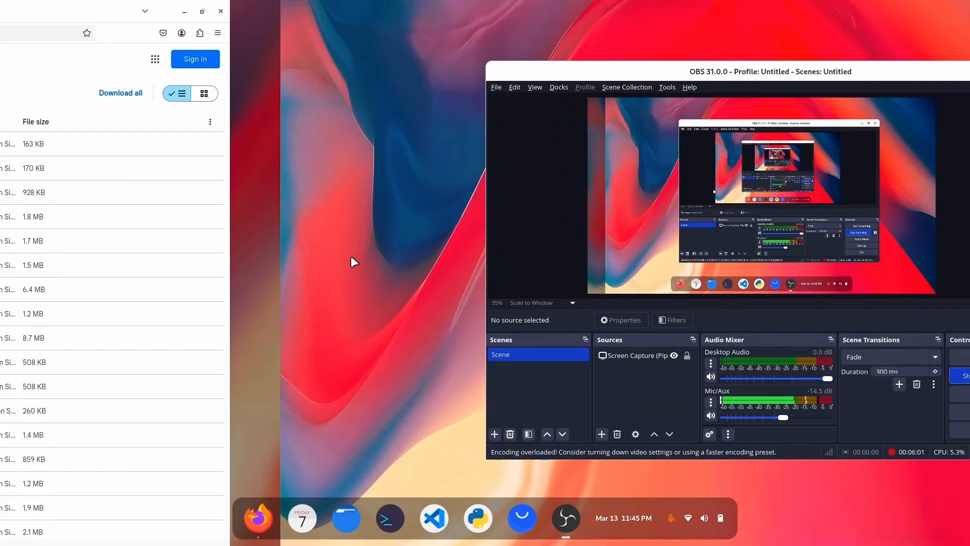
pyautogui.click(950, 96)
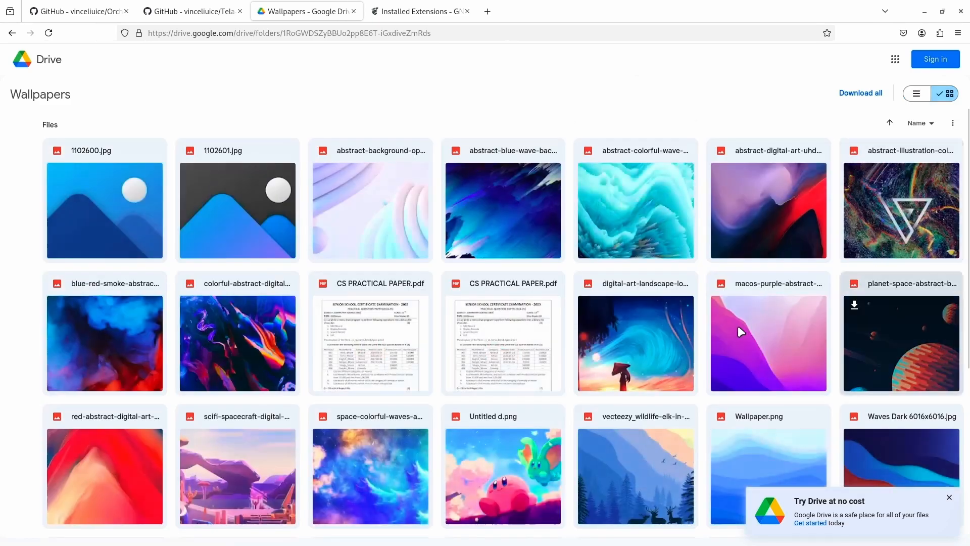
pyautogui.scroll(-5, 622, 205)
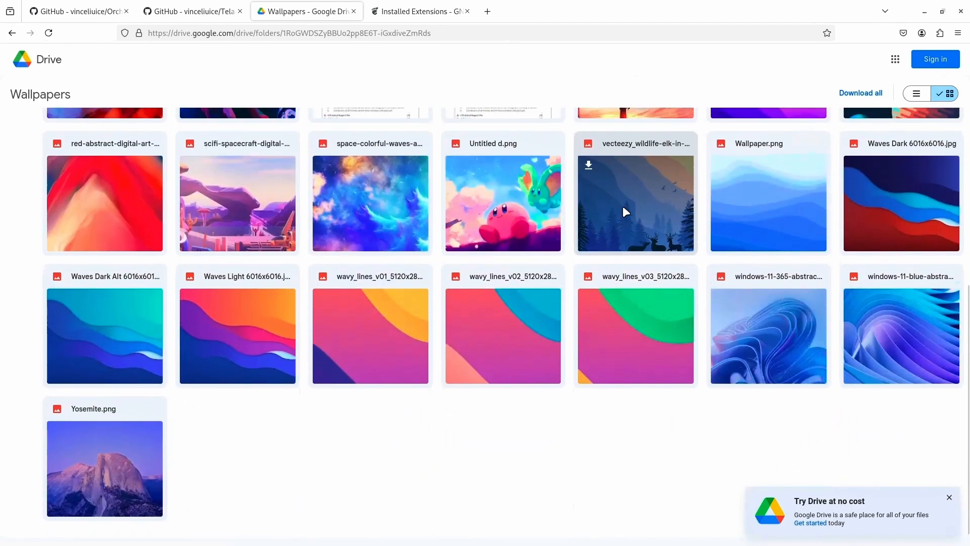
pyautogui.scroll(4, 434, 457)
pyautogui.scroll(1, 433, 457)
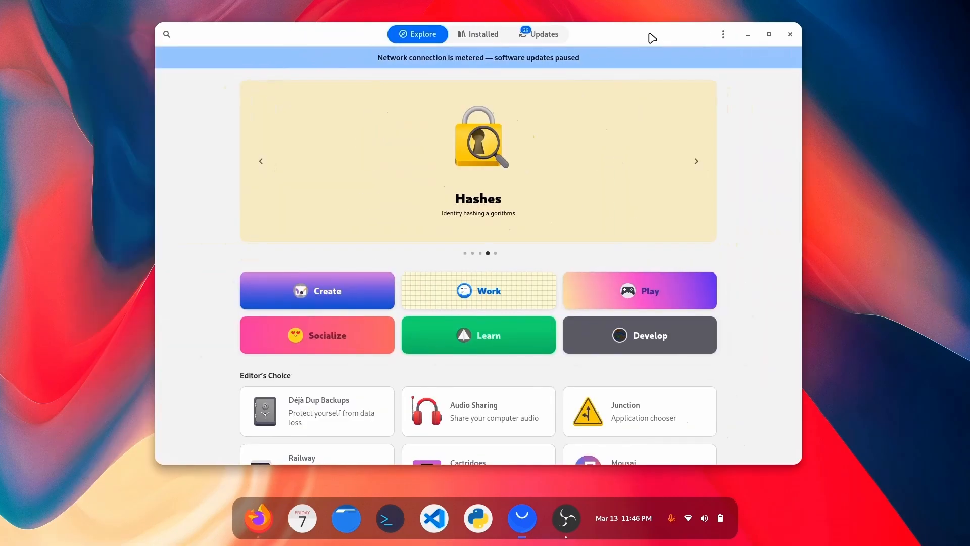
# Look through the Software app's Explore page, from the featured banner to the Editor's Choice and New & Updated apps.
pyautogui.scroll(-10, 589, 274)
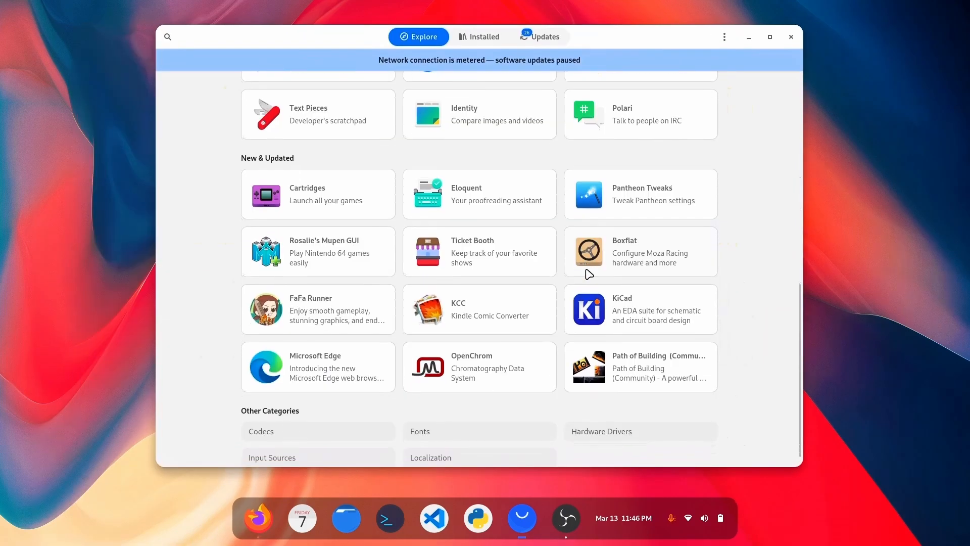
pyautogui.scroll(15, 589, 274)
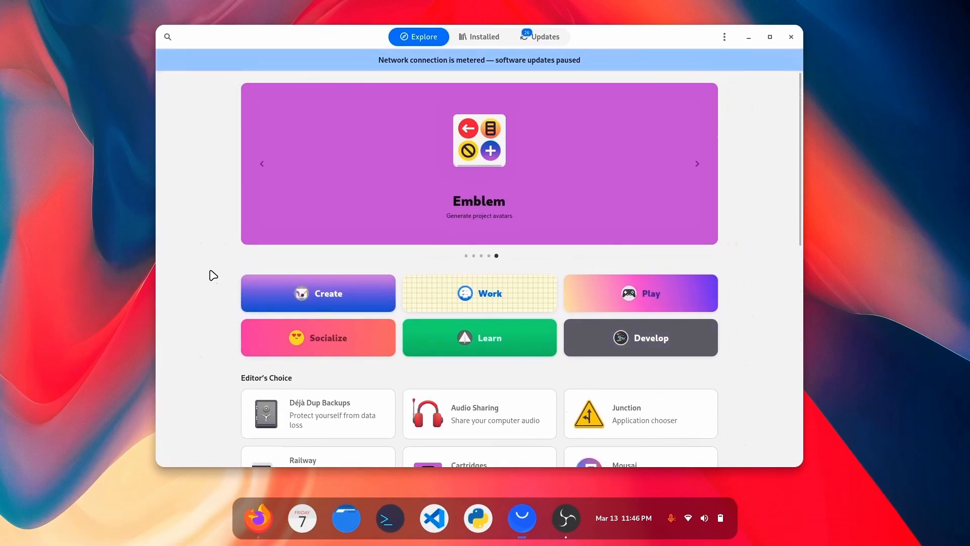
pyautogui.scroll(-7, 315, 271)
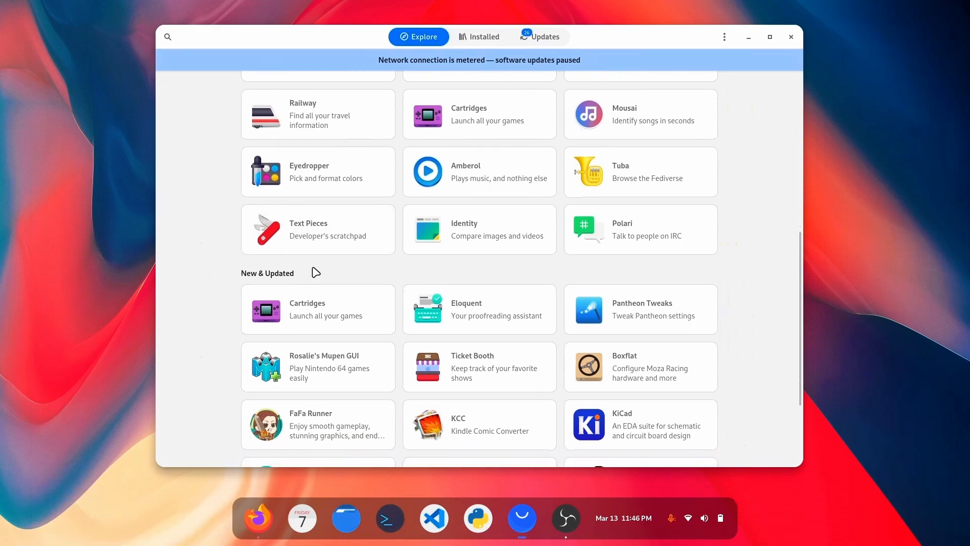
pyautogui.scroll(-3, 373, 273)
pyautogui.scroll(15, 716, 379)
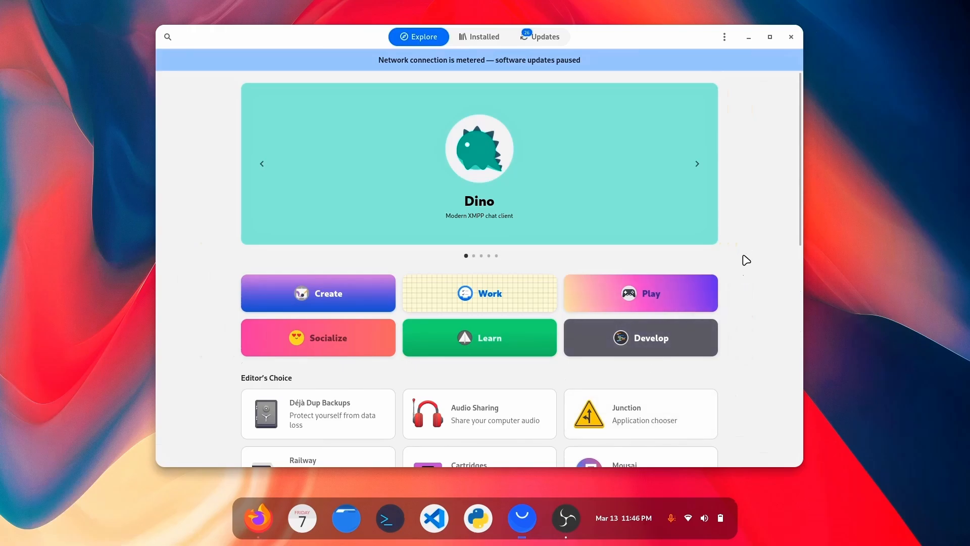
pyautogui.scroll(-2, 746, 341)
pyautogui.scroll(2, 747, 343)
# View the details page of the featured Dino app, look at its first three screenshots and return to the Explore page.
pyautogui.click(472, 198)
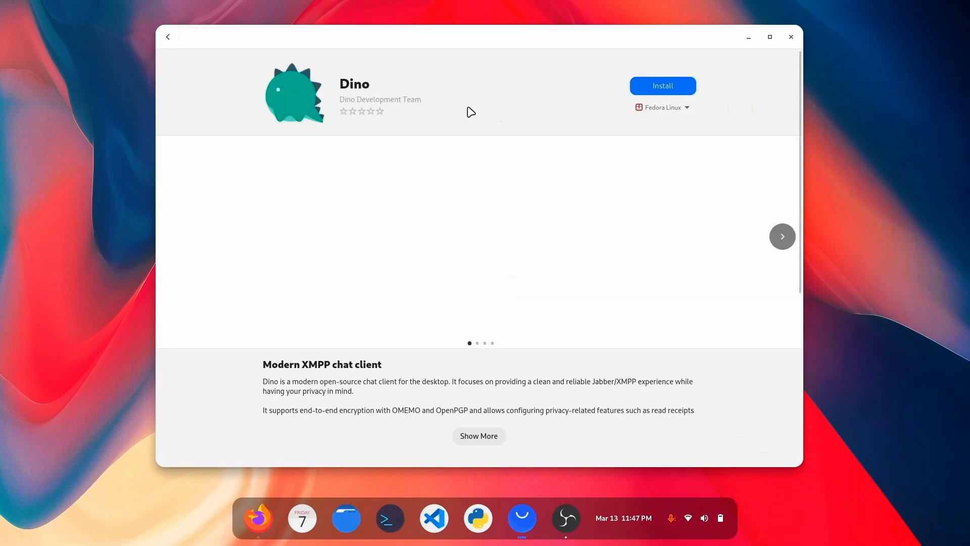
pyautogui.scroll(-3, 380, 328)
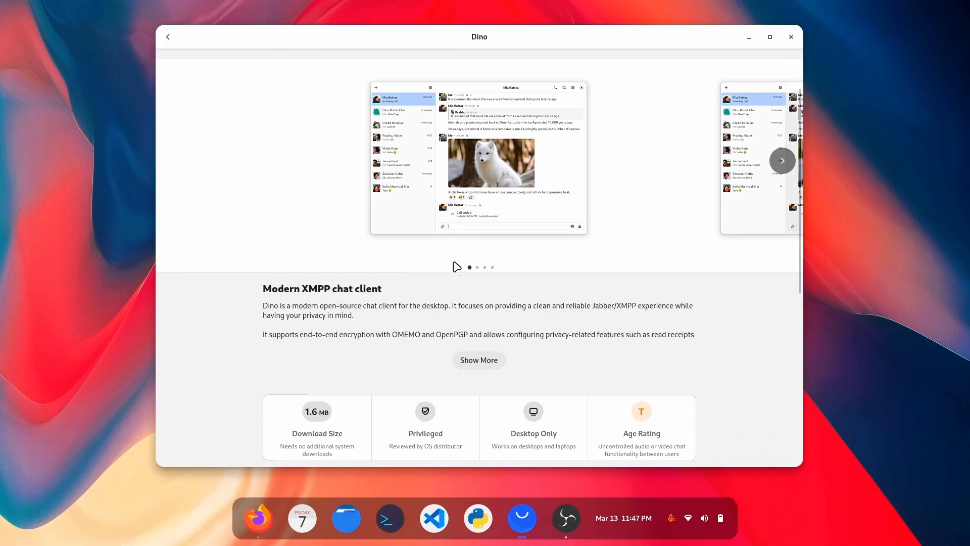
pyautogui.click(782, 162)
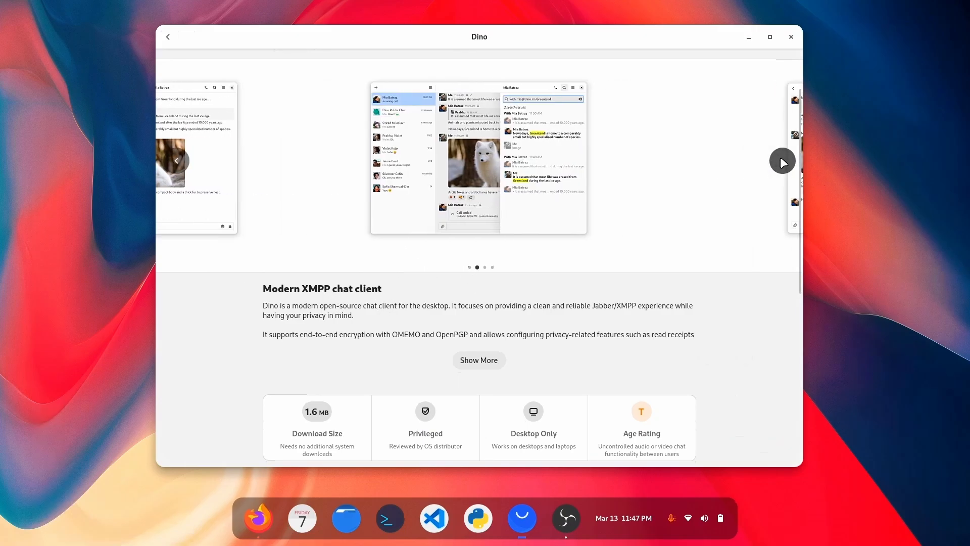
pyautogui.click(782, 162)
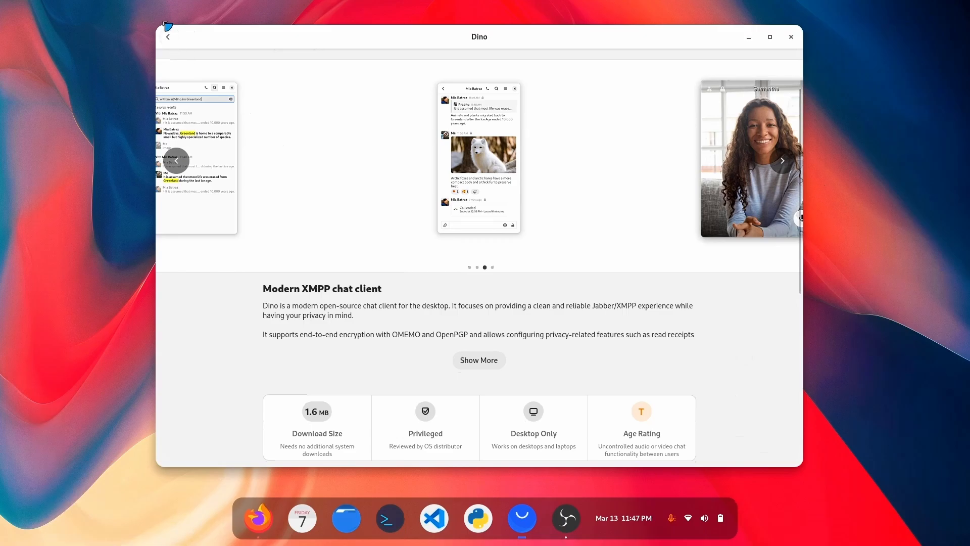
pyautogui.click(168, 36)
pyautogui.scroll(5, 220, 368)
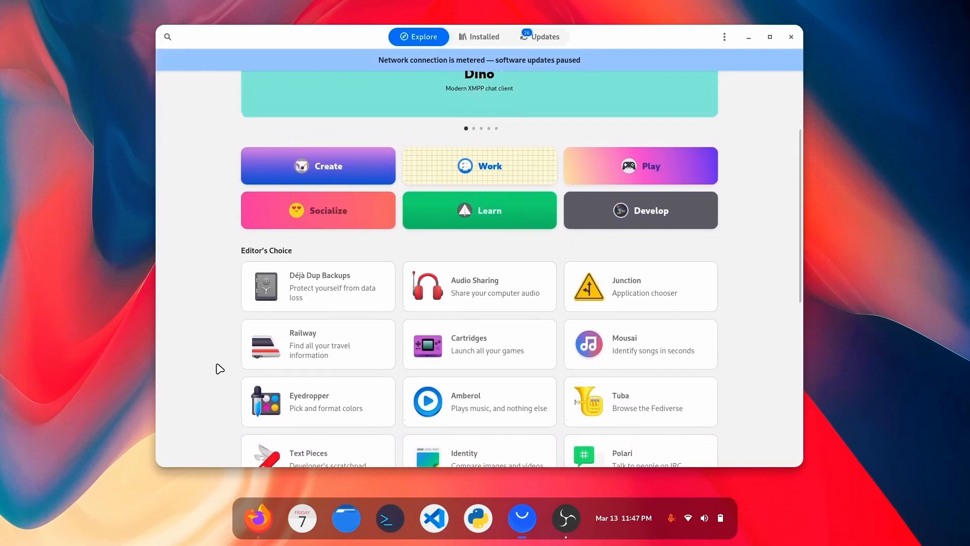